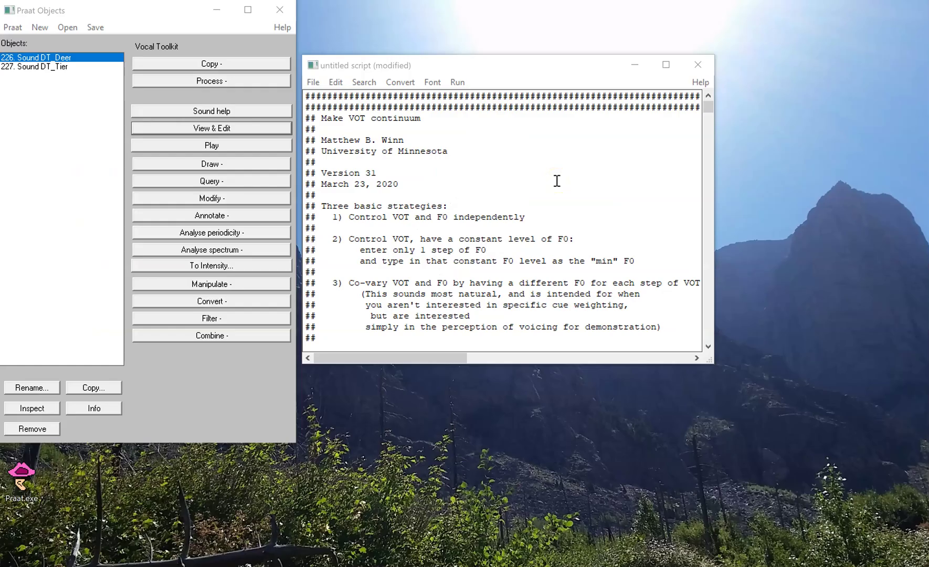
Bring the VOT / F0 continuum script's editor to the front so it can be run.
left_click(426, 149)
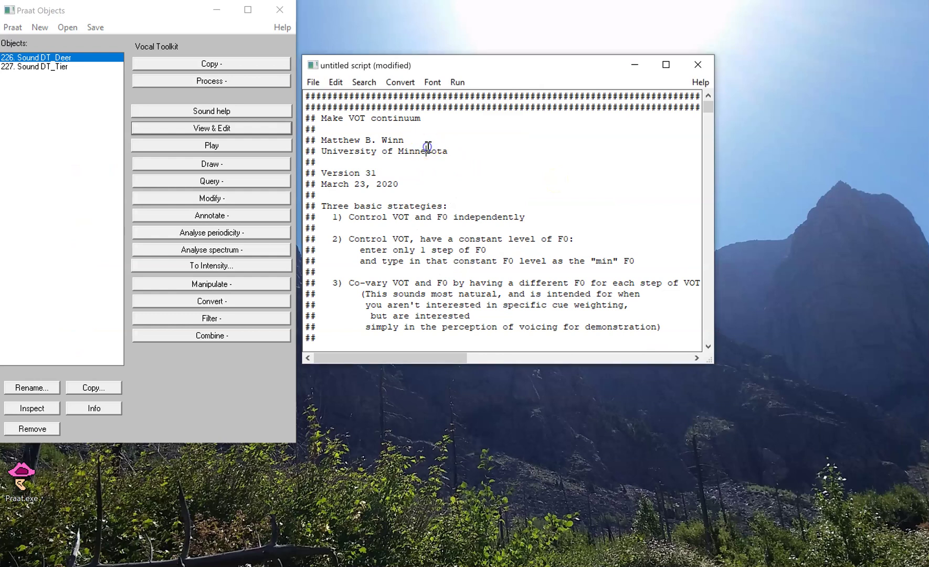
left_click(457, 81)
left_click(473, 98)
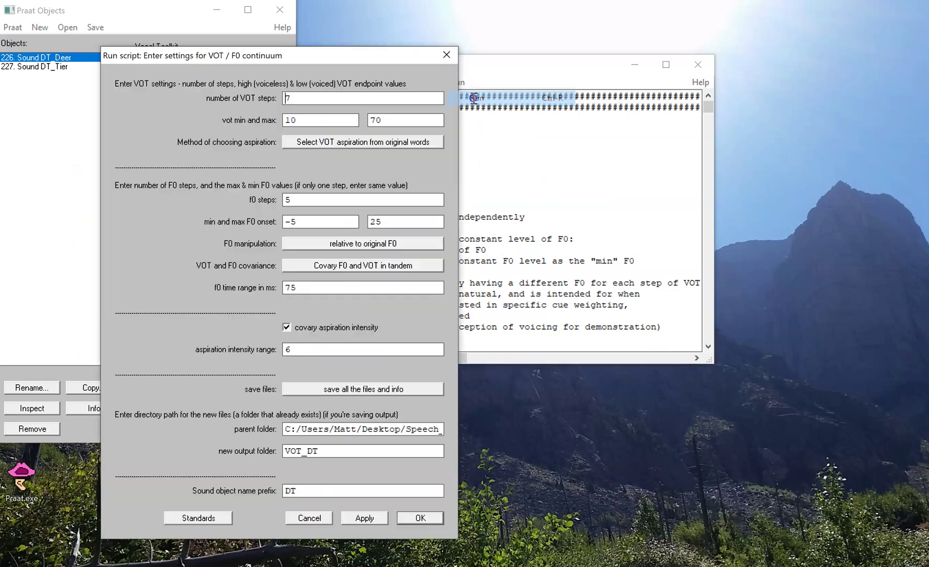
left_click_drag(326, 55, 526, 23)
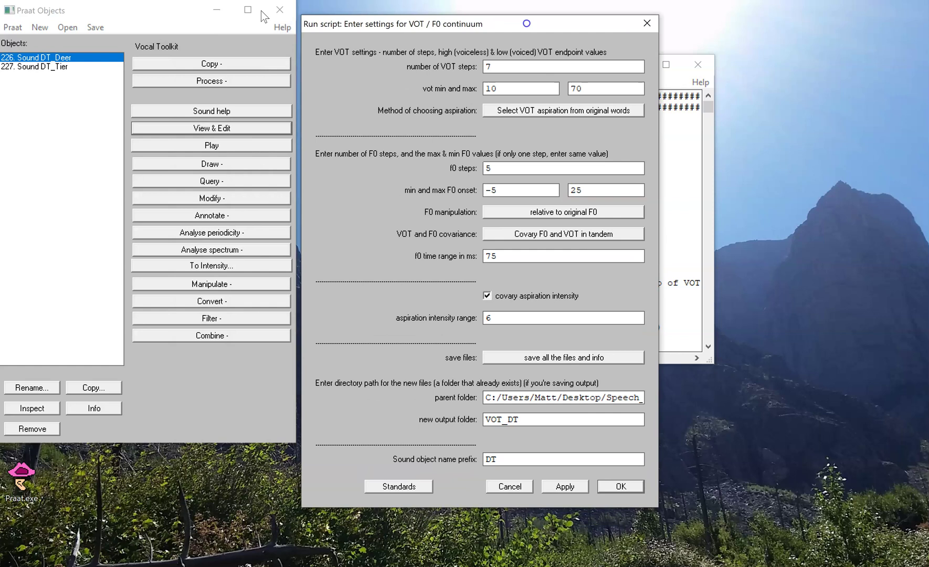
double_click(488, 66)
left_click_drag(498, 88, 476, 89)
left_click_drag(590, 86, 561, 87)
left_click(540, 236)
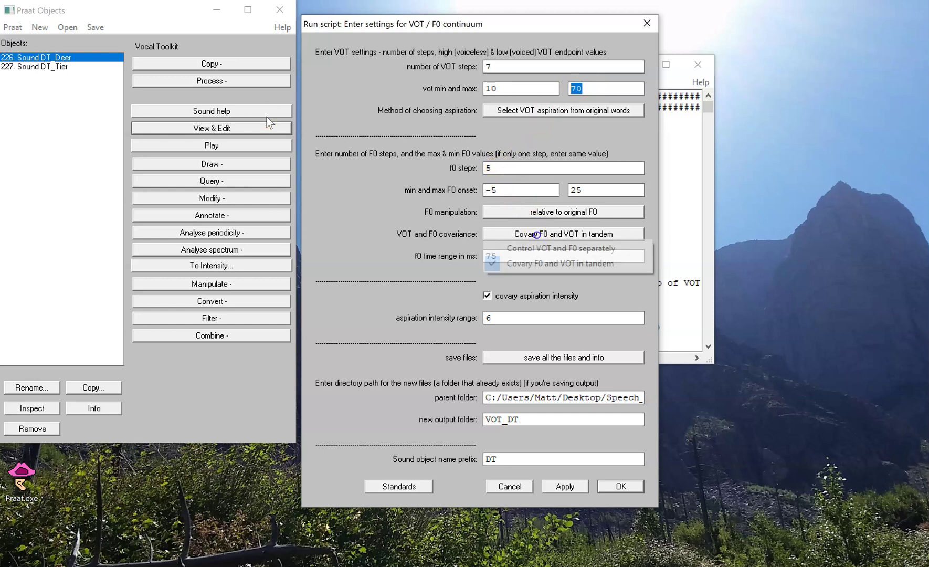
left_click(556, 264)
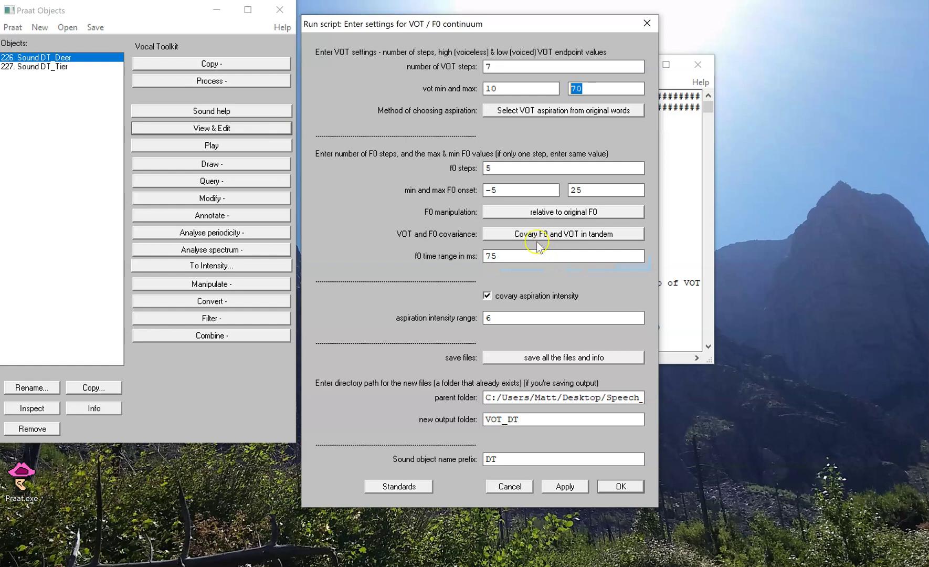
left_click_drag(499, 67, 479, 66)
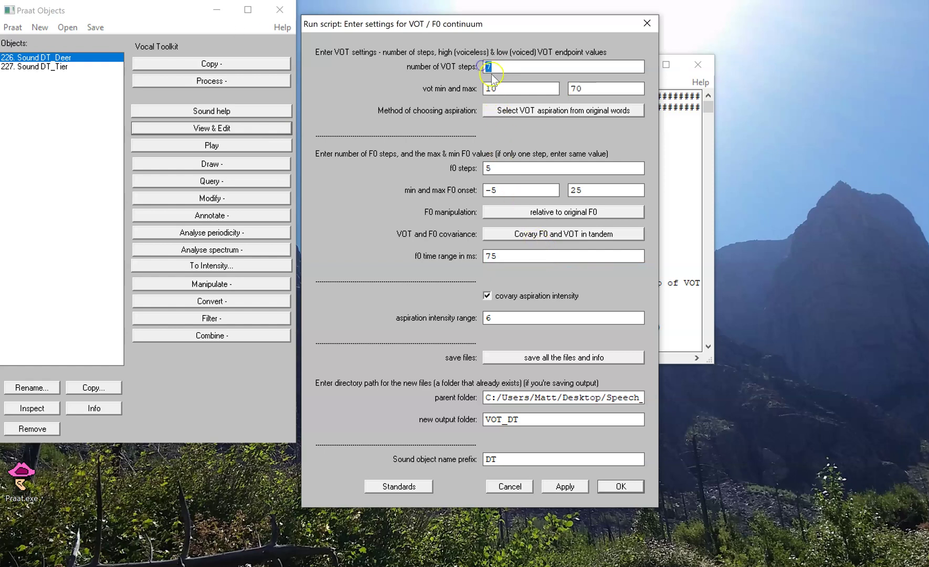
left_click(509, 169)
left_click_drag(492, 168, 484, 168)
left_click_drag(500, 190, 490, 189)
left_click_drag(582, 190, 561, 190)
left_click(536, 190)
double_click(502, 191)
left_click(503, 192)
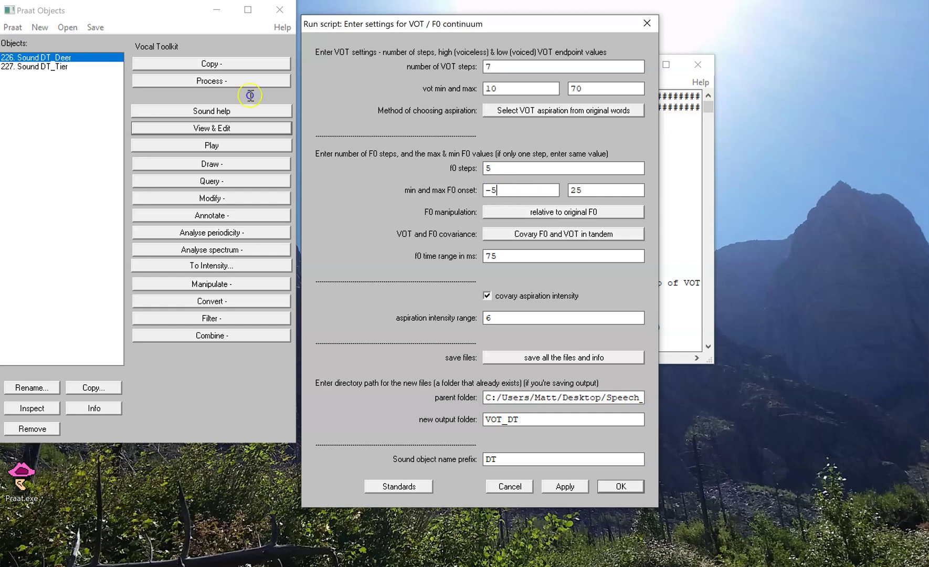
left_click_drag(587, 190, 567, 196)
left_click(593, 190)
left_click(600, 203)
left_click(161, 130)
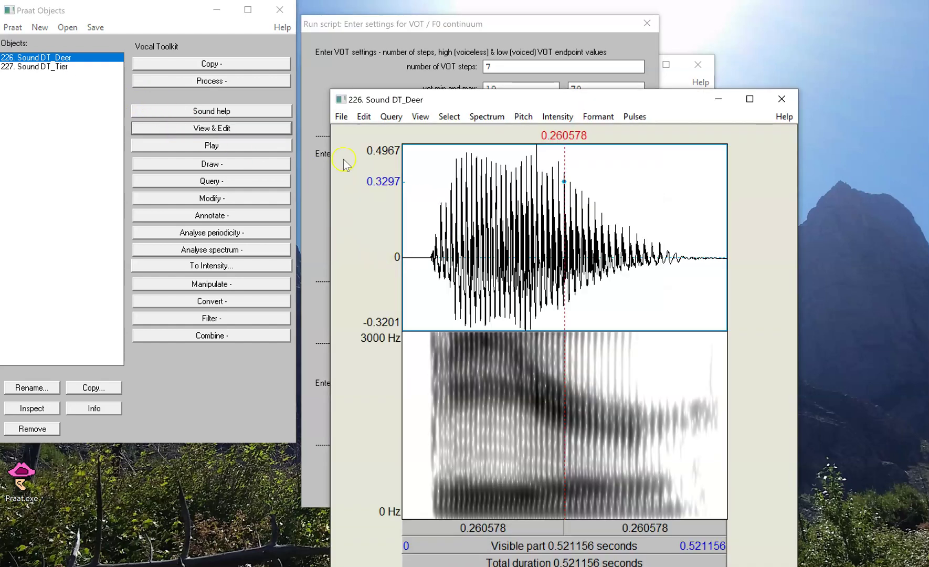
left_click_drag(468, 101, 224, 77)
left_click(279, 92)
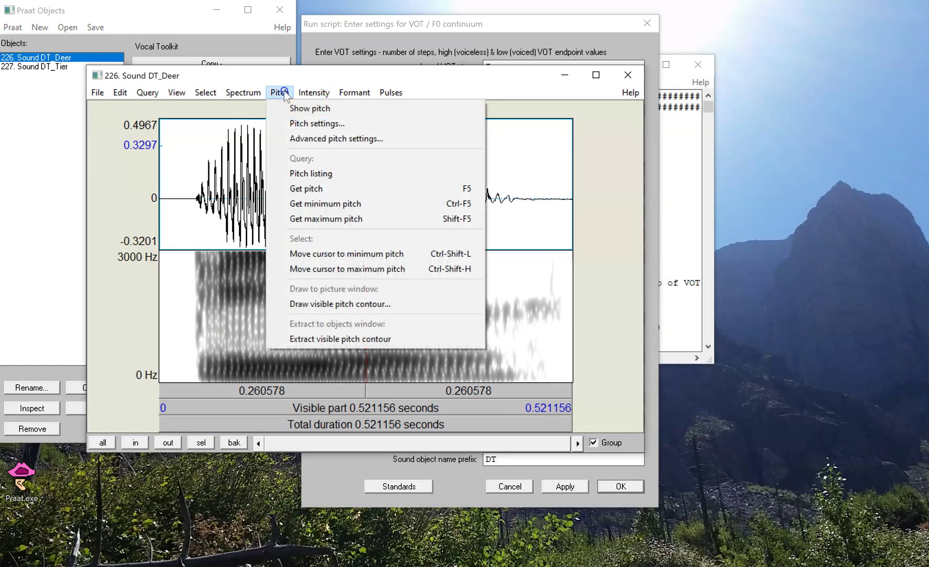
left_click(292, 109)
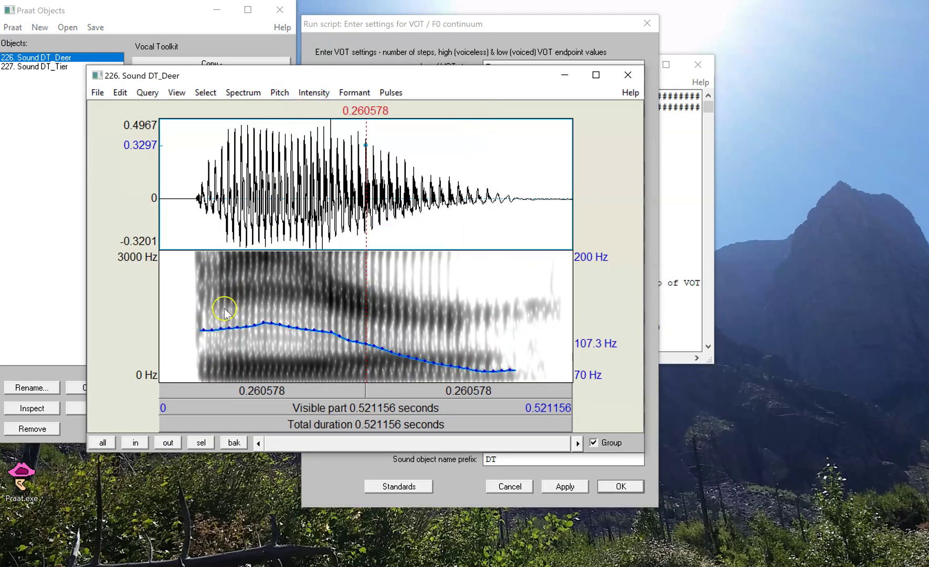
left_click(206, 324)
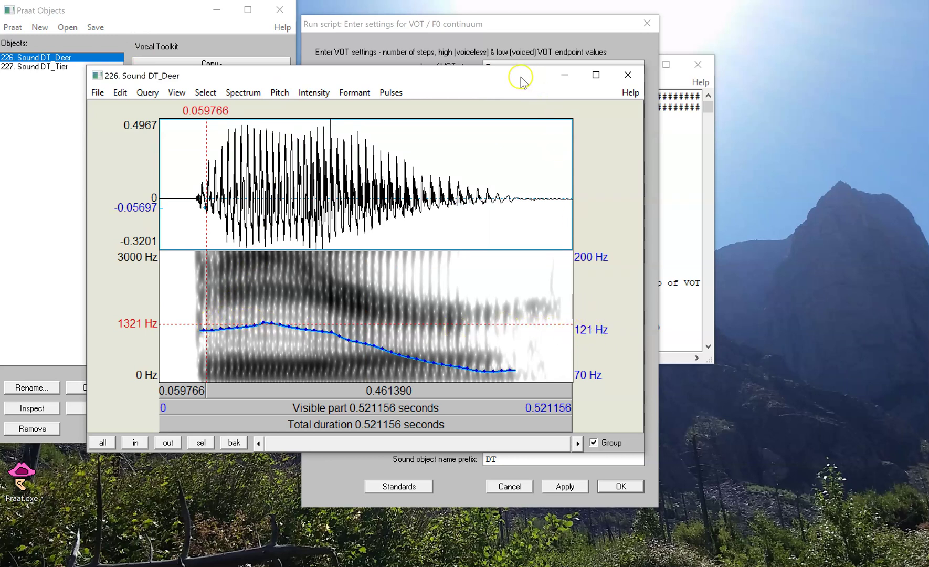
left_click_drag(519, 75, 412, 53)
left_click_drag(538, 158, 463, 172)
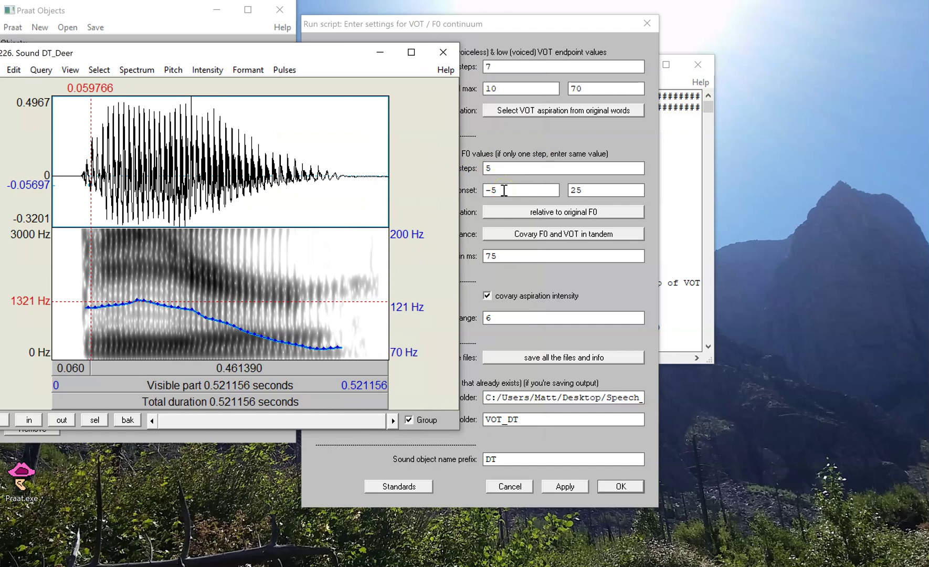
left_click(584, 189)
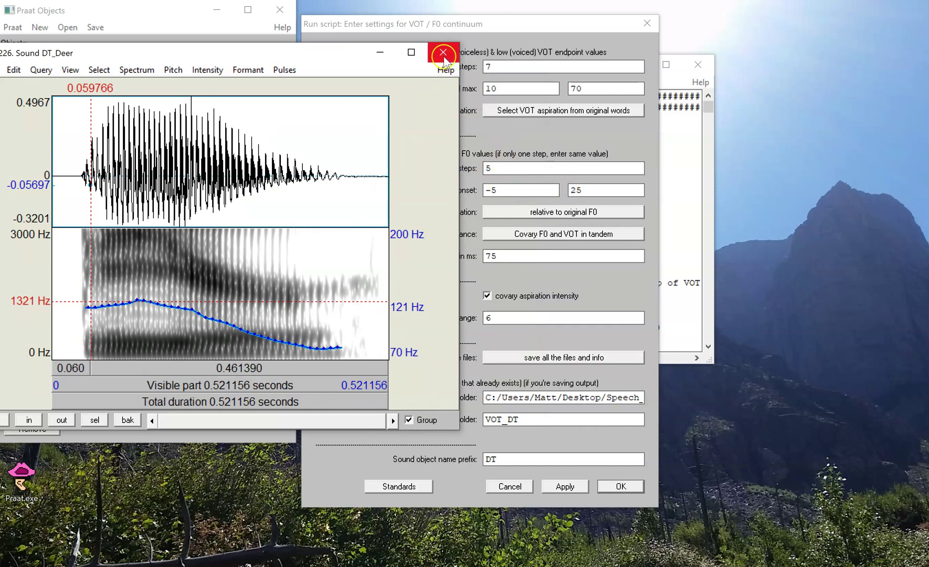
left_click(173, 70)
left_click(190, 85)
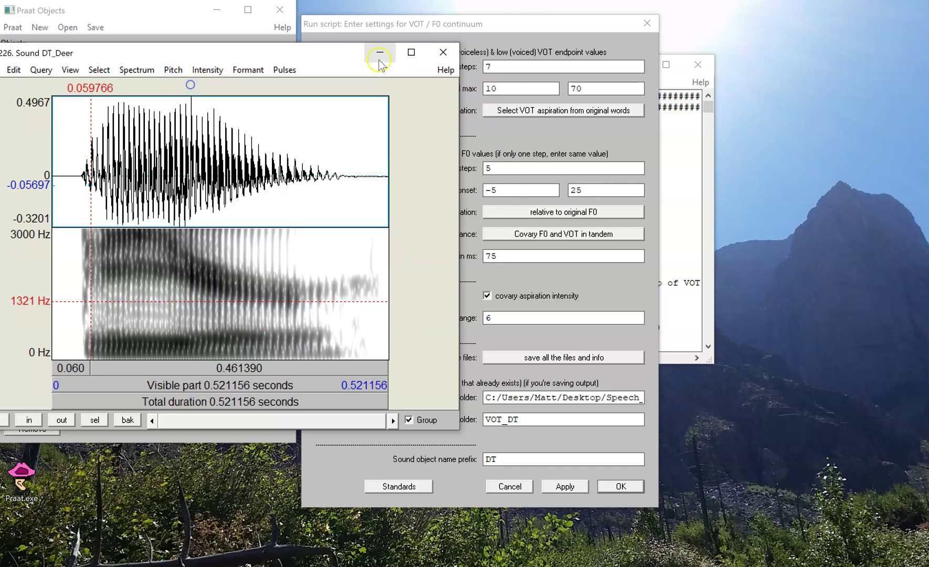
left_click(443, 52)
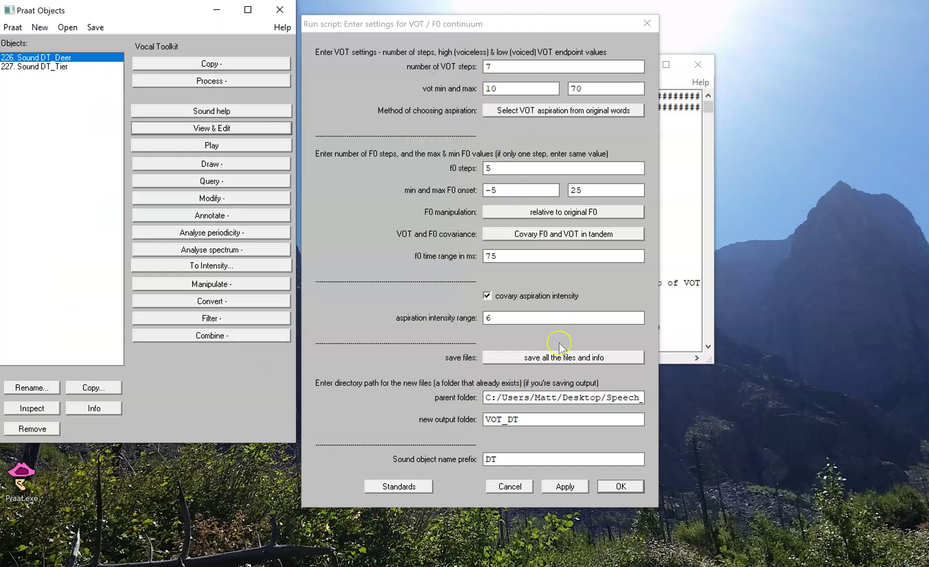
Set the output to 'do not save any files' and start building the continuum.
left_click(595, 361)
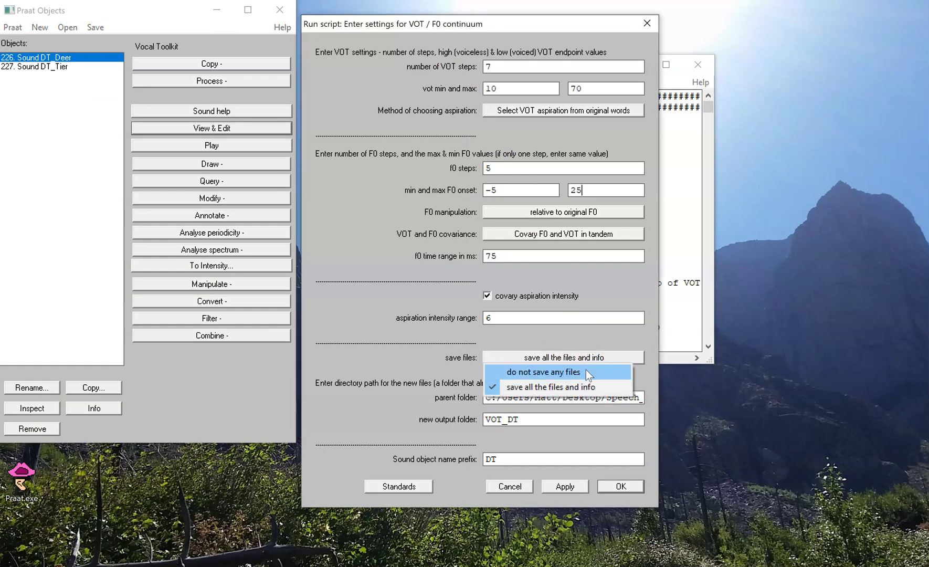
left_click(585, 369)
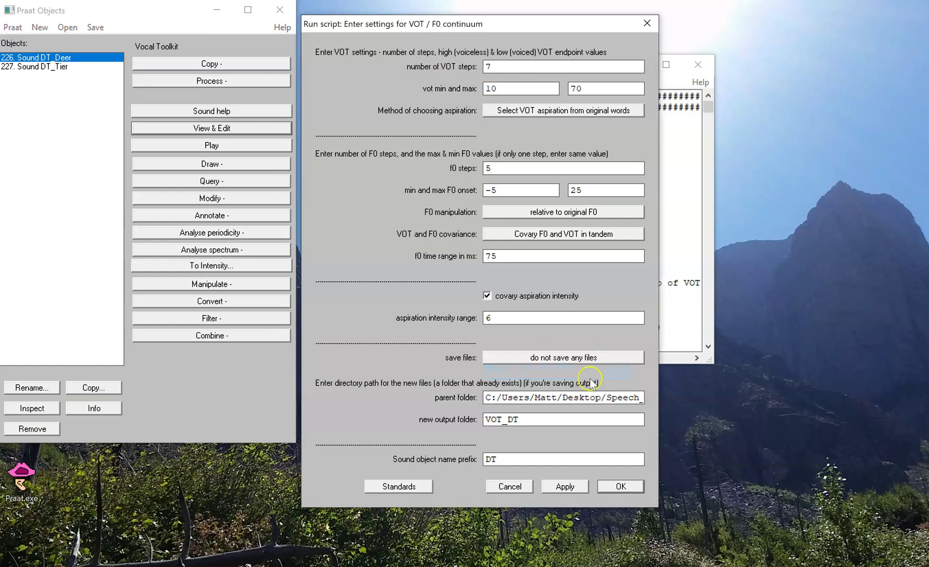
left_click(627, 486)
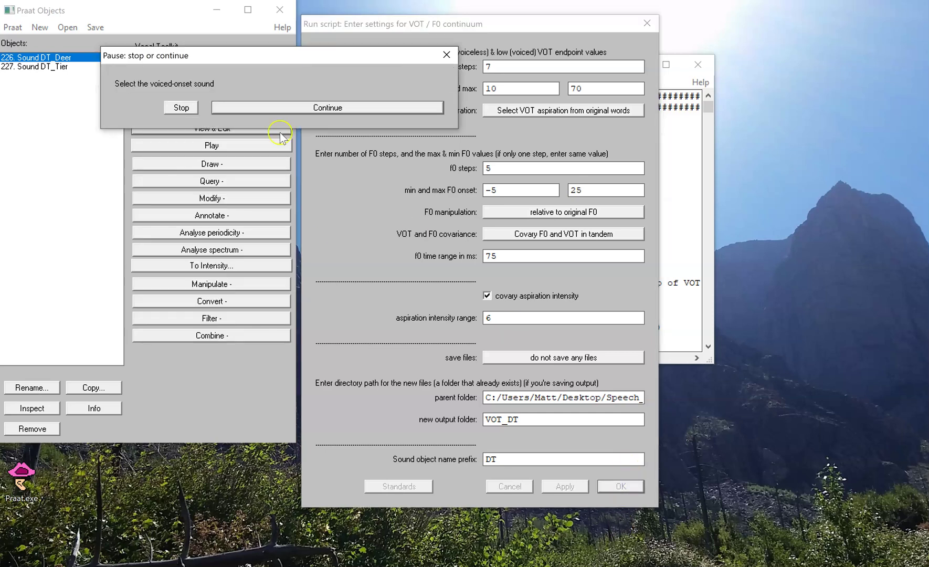
Choose DT_Deer as the voiced-onset sound and DT_Tier as the voiceless-onset sound.
left_click(61, 59)
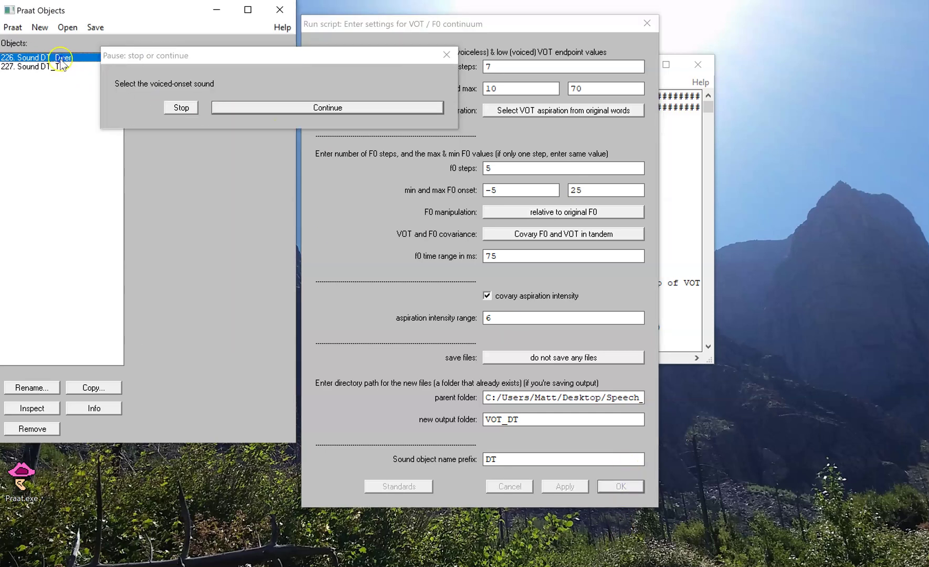
left_click(262, 107)
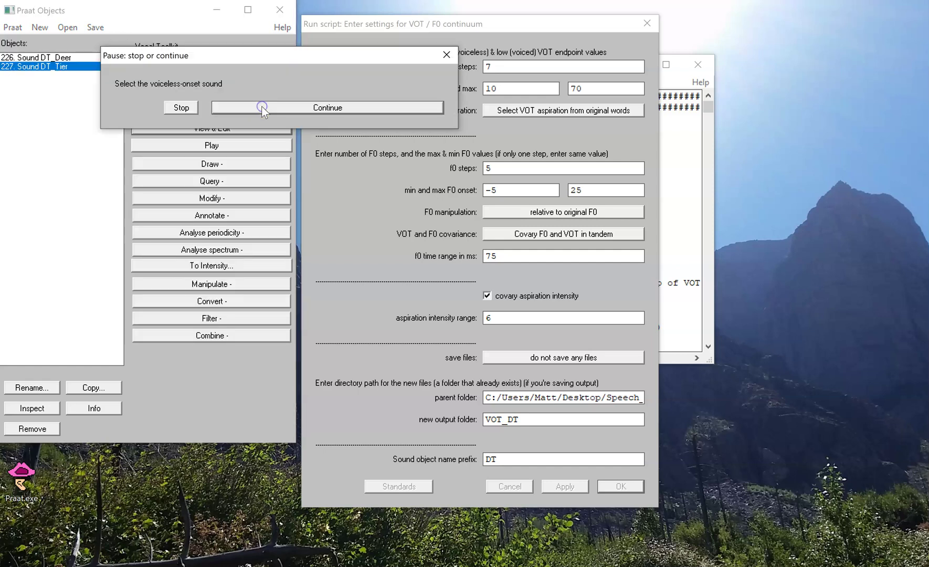
left_click(80, 65)
left_click(70, 66)
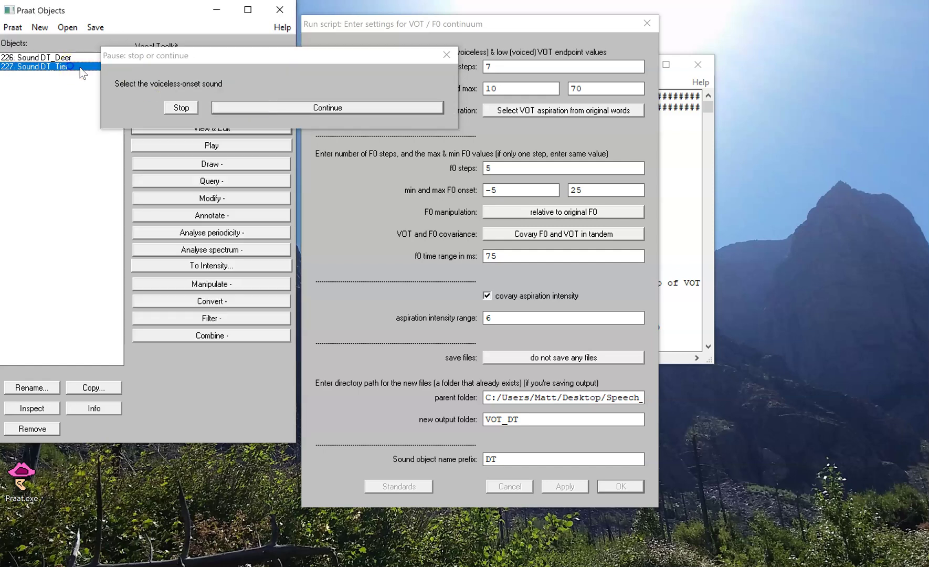
left_click(256, 110)
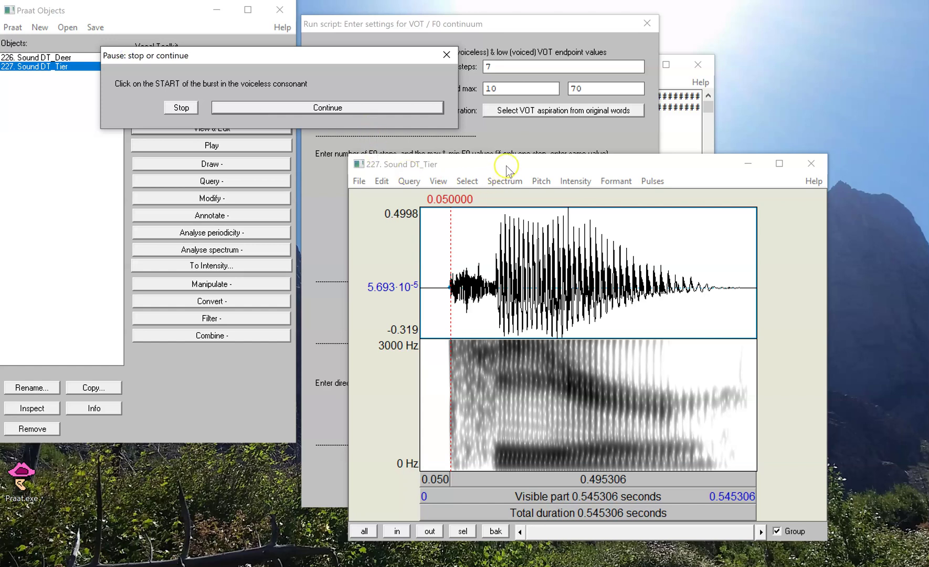
Confirm the burst start, aspiration end and DT_Deer vowel onset marks.
left_click_drag(514, 166, 280, 143)
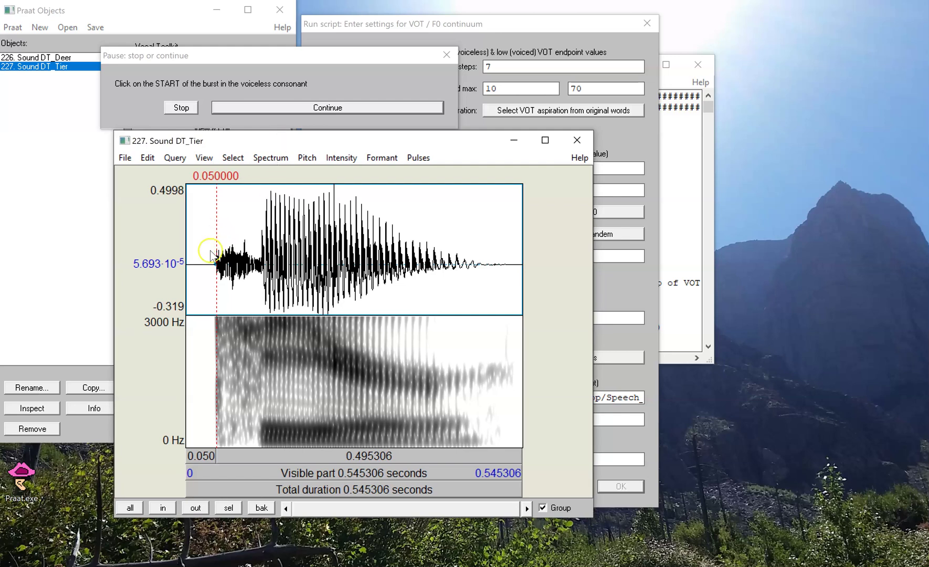
left_click(328, 109)
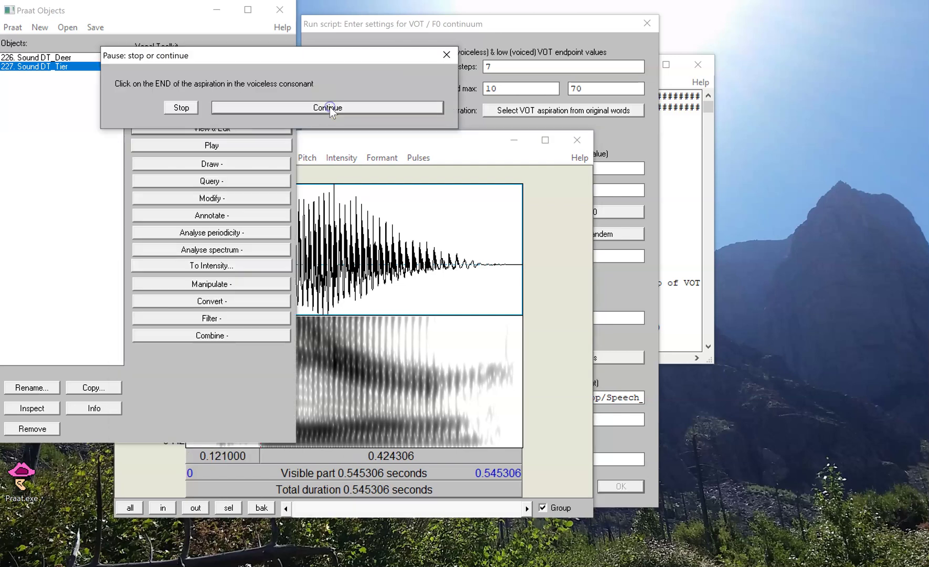
left_click(359, 111)
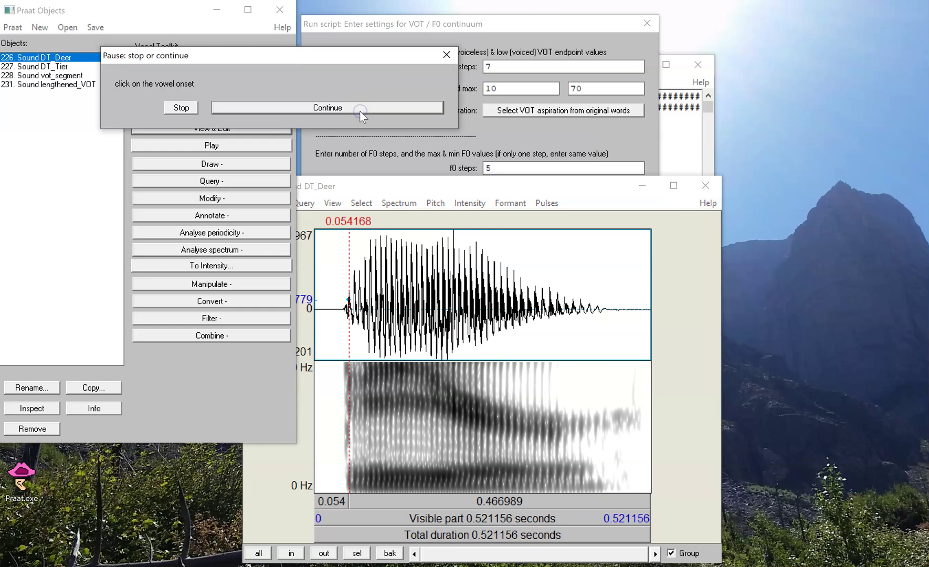
left_click(359, 111)
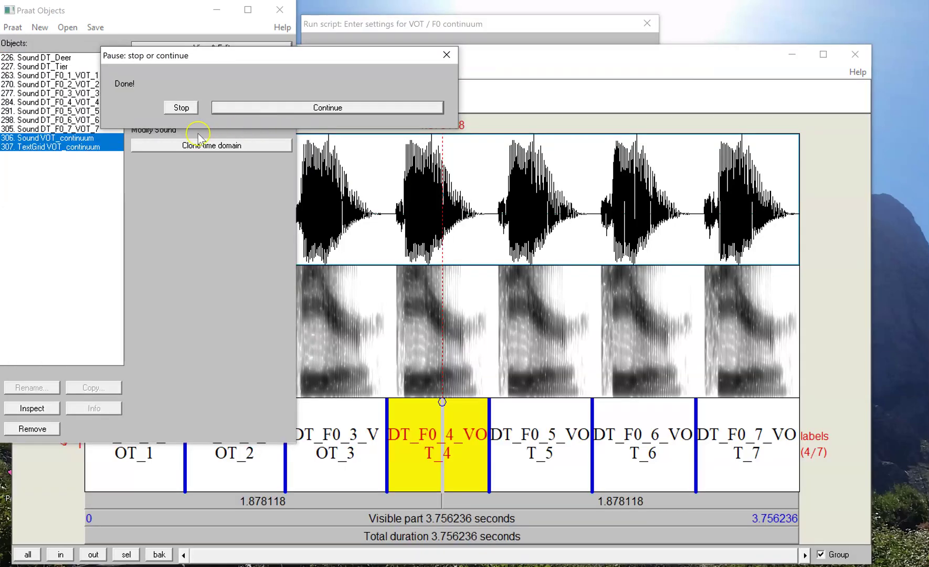
Open the finished VOT_continuum and show pitch contours for all seven tokens.
left_click(269, 108)
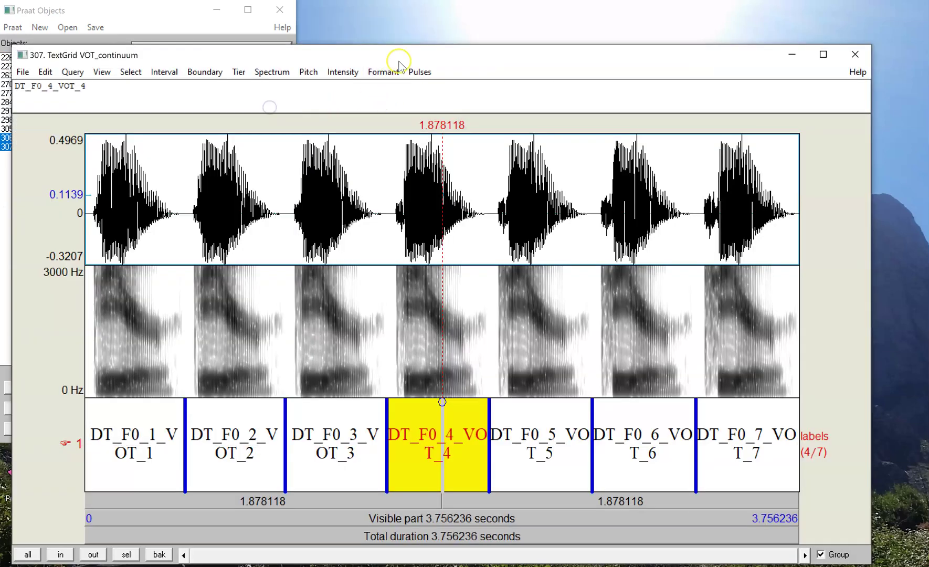
left_click_drag(420, 57, 415, 23)
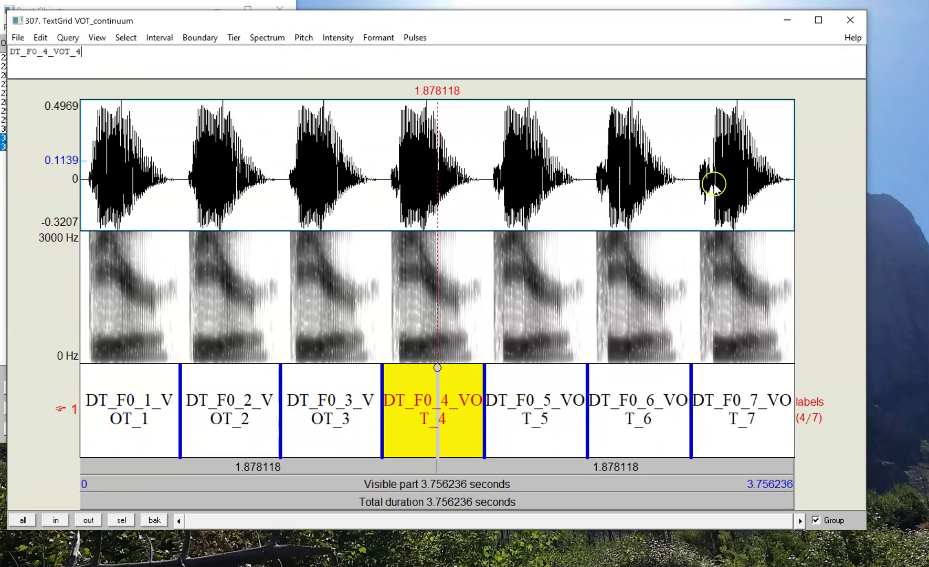
left_click_drag(711, 185, 699, 184)
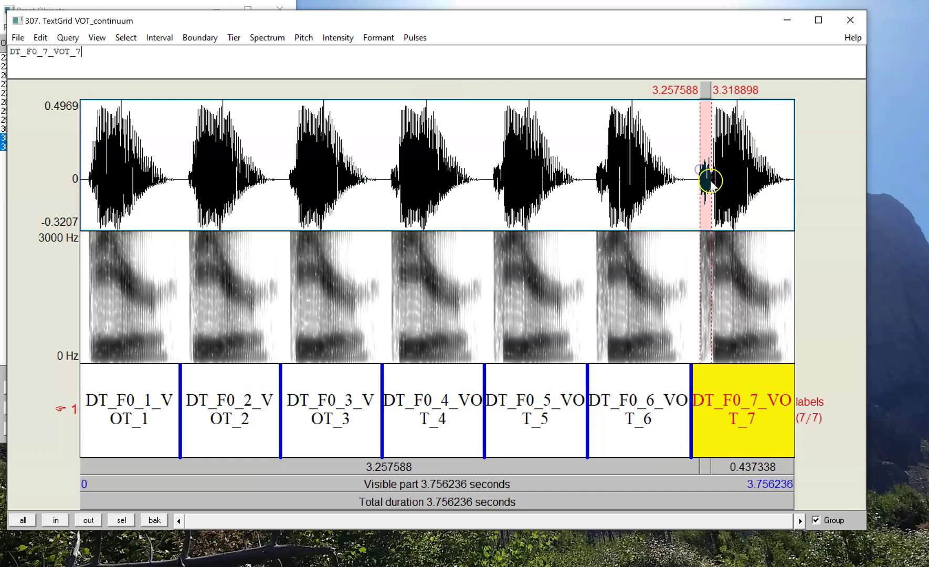
left_click(716, 183)
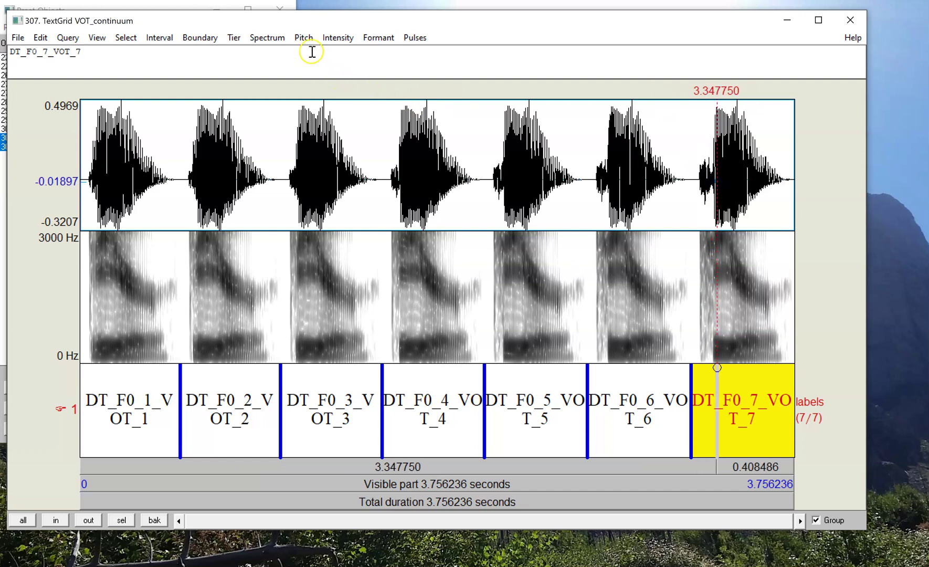
left_click(305, 38)
left_click(322, 55)
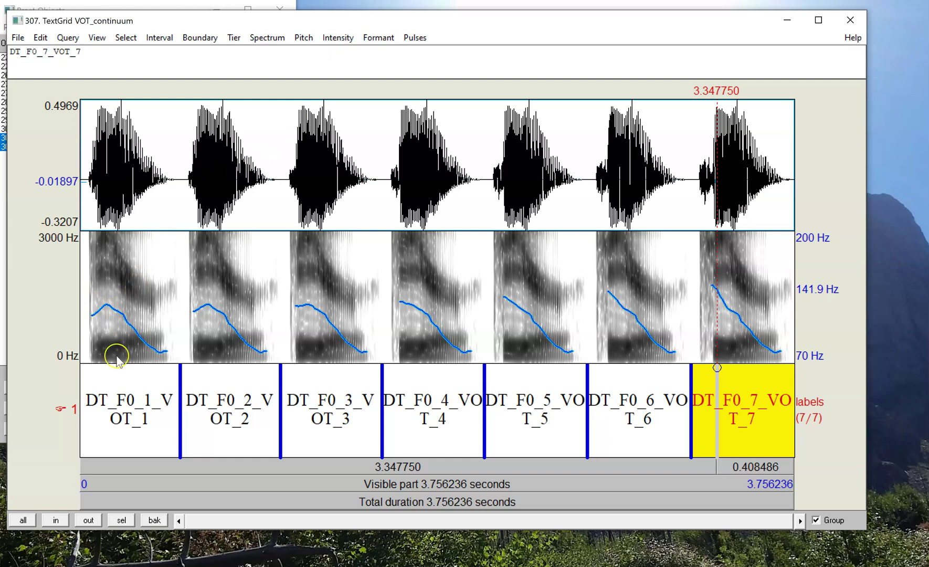
Play the first step and measure the onset pitch of the first and seventh steps.
left_click(128, 396)
left_click(126, 467)
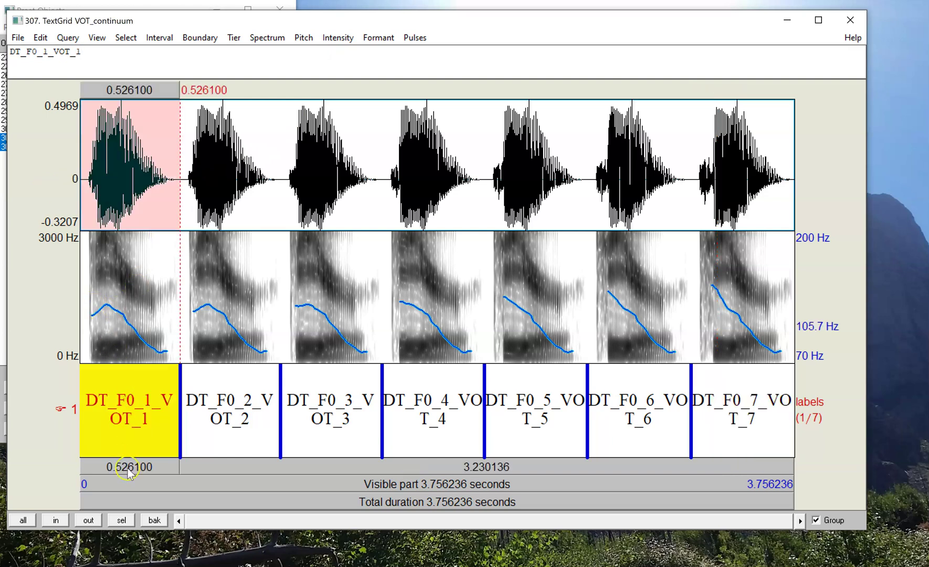
left_click(95, 308)
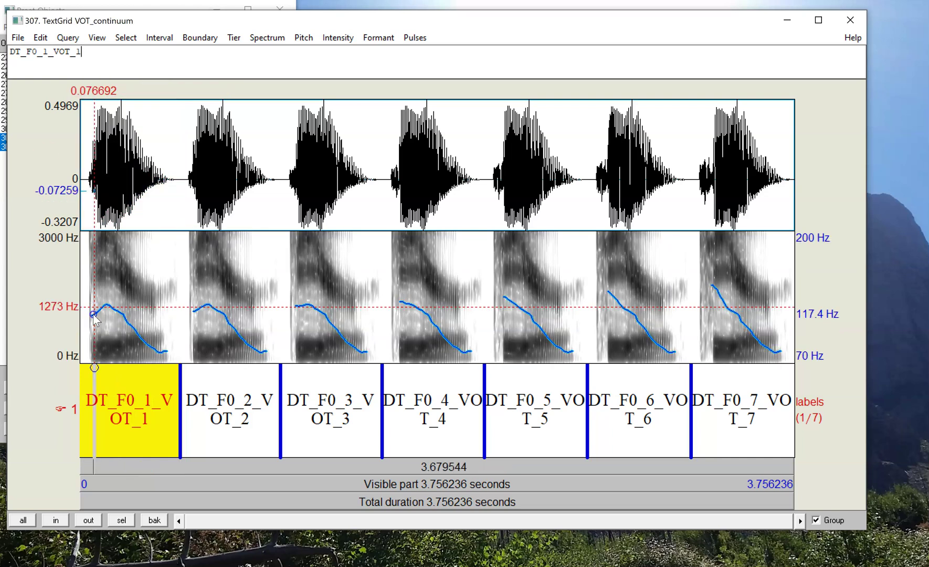
left_click(93, 313)
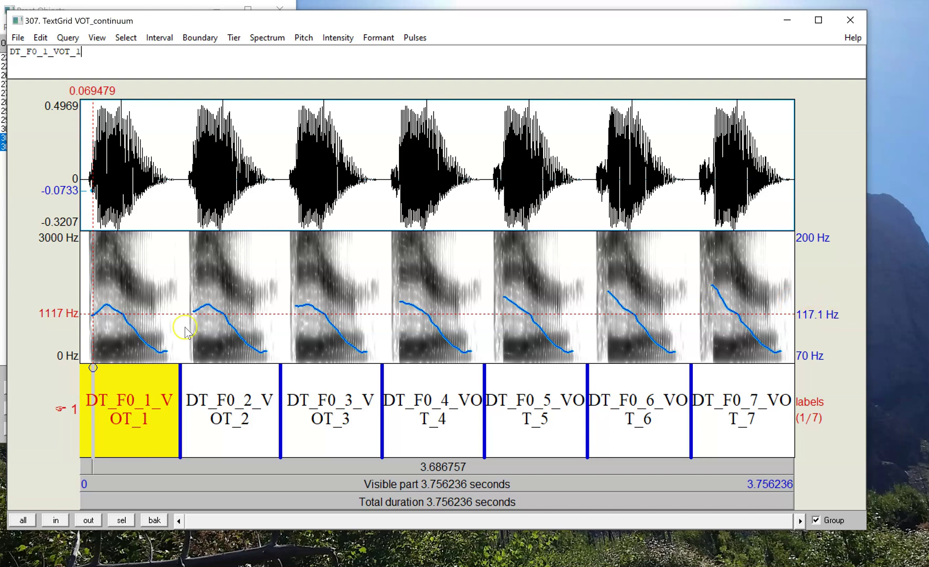
left_click(713, 282)
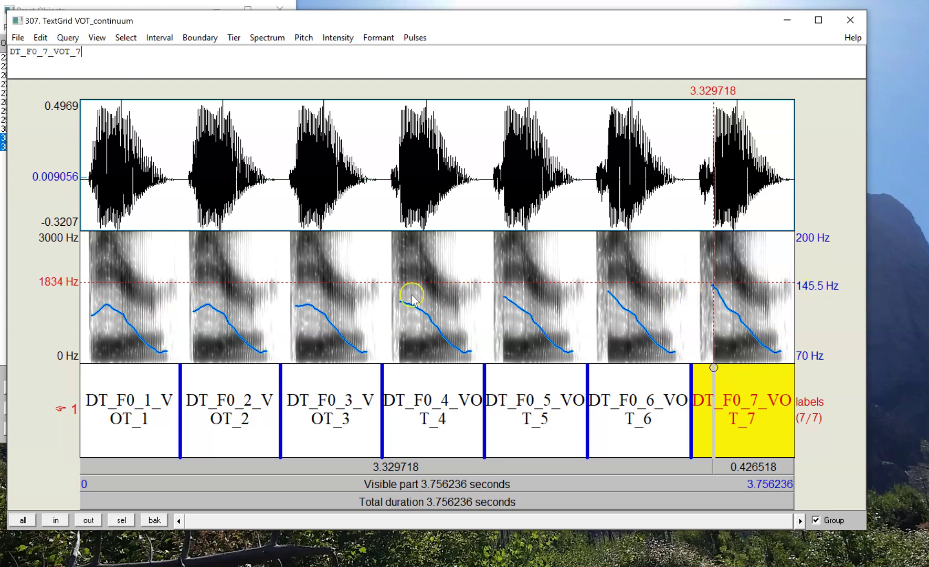
Inspect intervals DT_F0_1_VOT_1 through DT_F0_7_VOT_7 in turn, then close the editor.
left_click(141, 400)
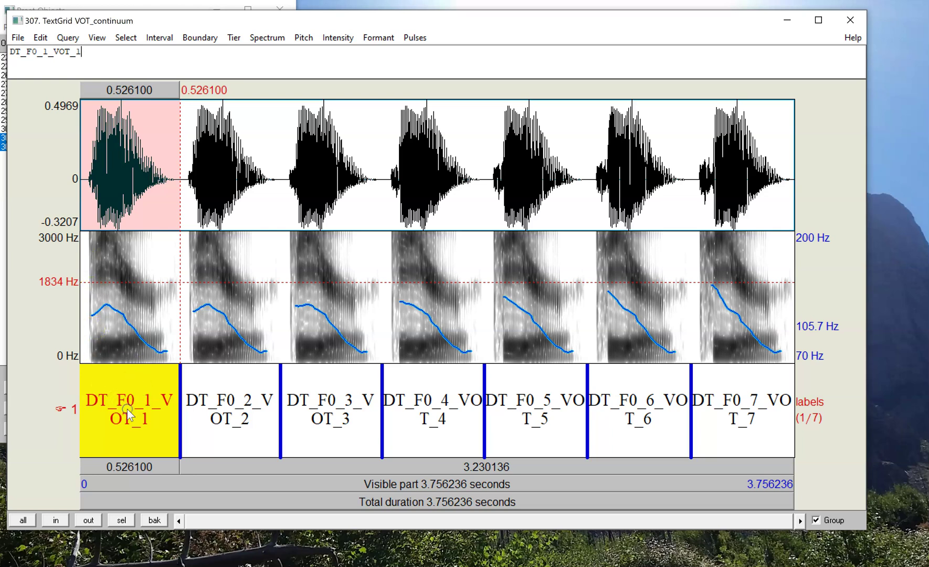
left_click(253, 413)
left_click(326, 419)
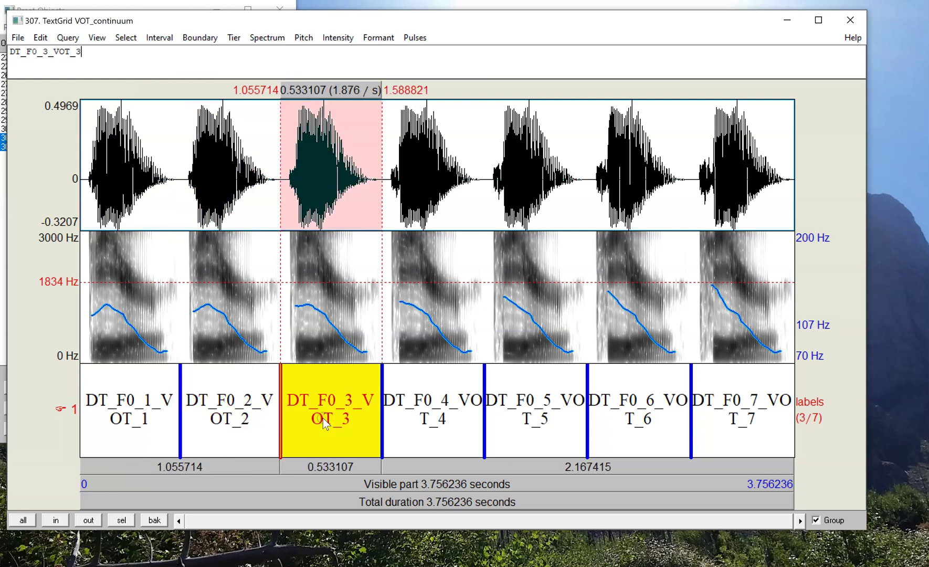
left_click(411, 407)
left_click(494, 404)
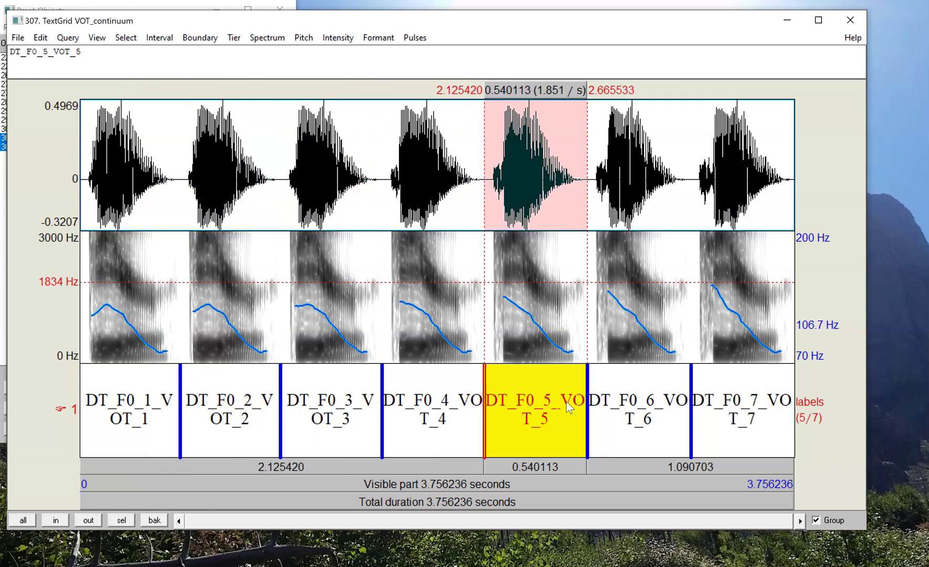
left_click(643, 389)
left_click(726, 412)
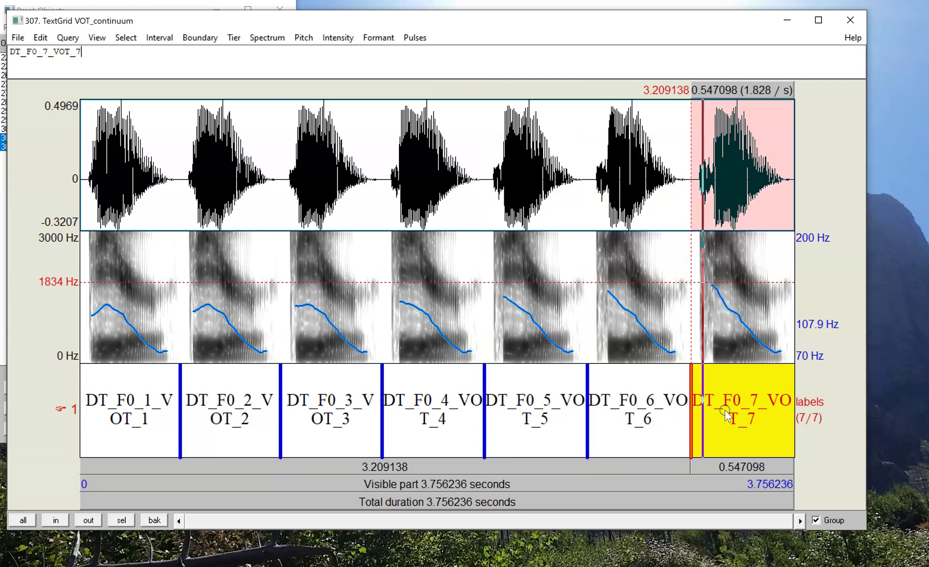
key("ctrl+w")
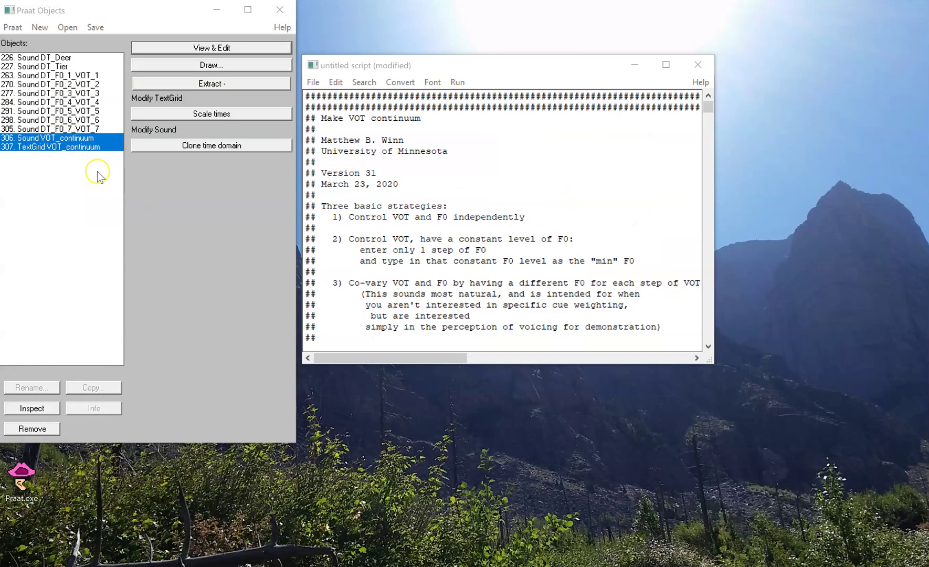
Remove objects 263–307, rerun the script, and control VOT and F0 separately.
left_click_drag(73, 75, 73, 173)
left_click(17, 429)
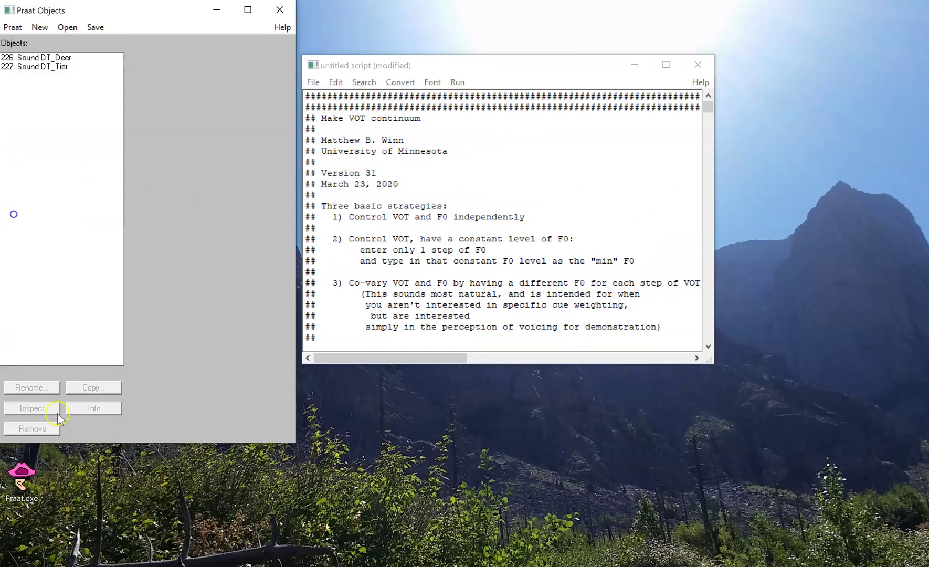
left_click(457, 82)
left_click(474, 96)
left_click_drag(349, 59, 548, 33)
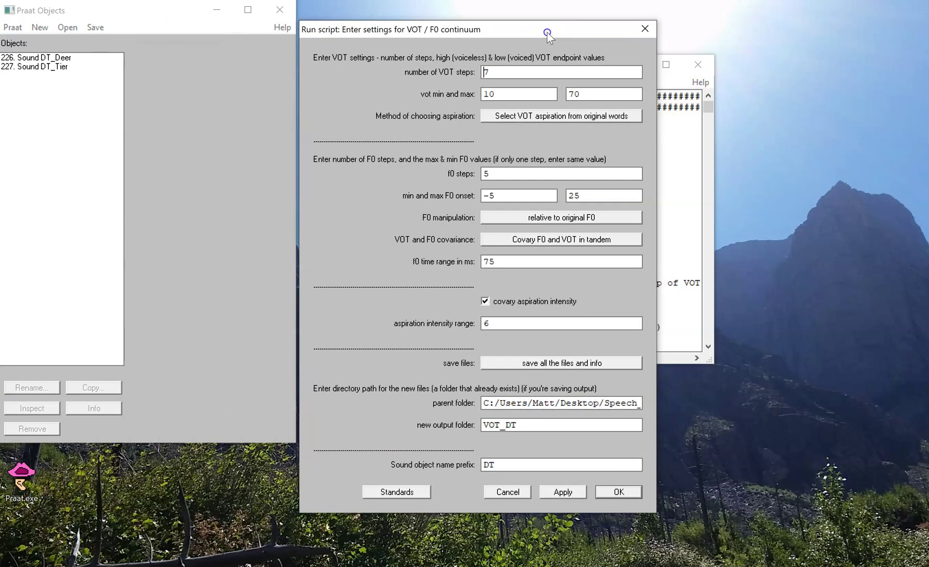
left_click(594, 241)
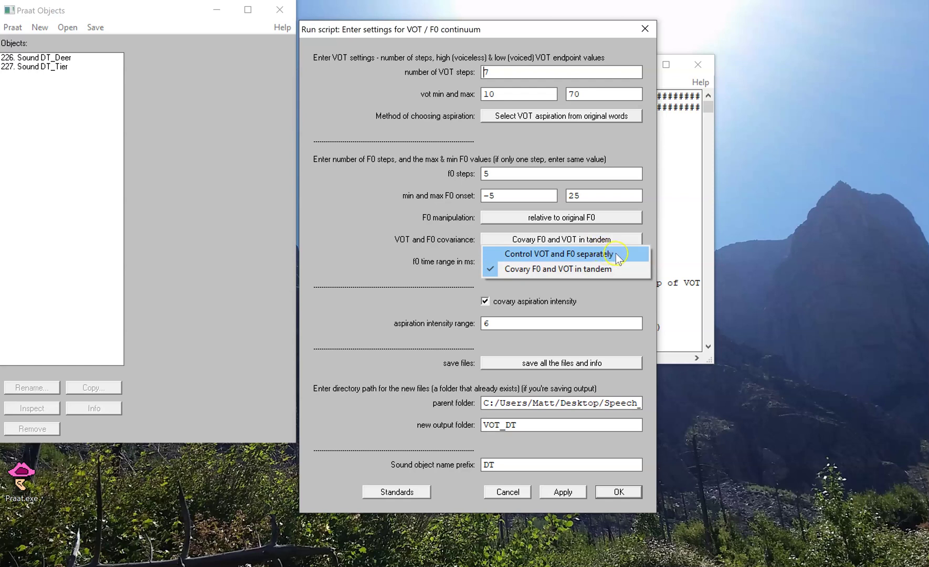
left_click(615, 254)
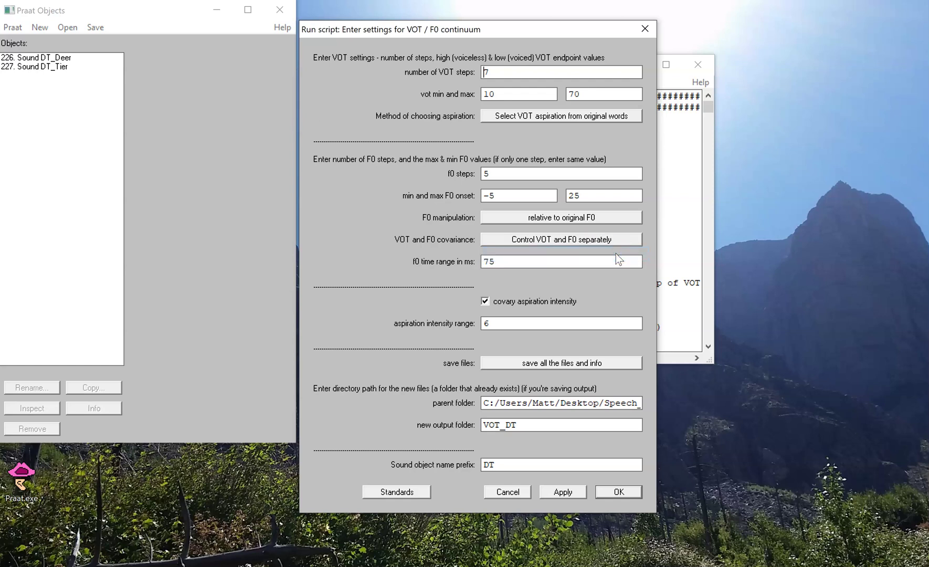
Set 5 VOT steps and 5 F0 steps, with no files saved.
double_click(478, 75)
double_click(498, 175)
double_click(487, 72)
type("30")
double_click(457, 175)
double_click(502, 72)
left_click_drag(520, 173, 465, 177)
type("5")
left_click(567, 363)
left_click(562, 377)
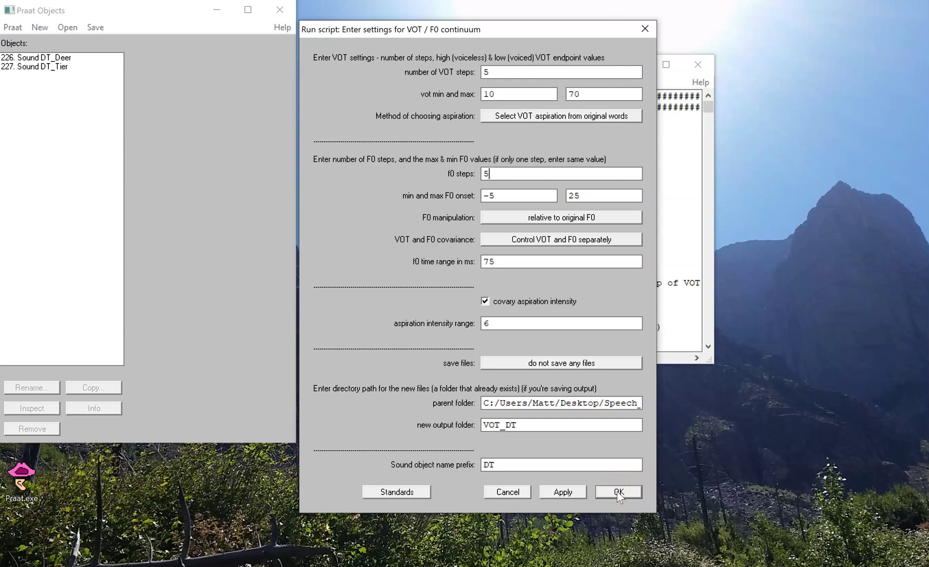
Start the run, confirm DT_Deer and DT_Tier, then mark burst, aspiration end and vowel onset.
left_click(621, 493)
left_click(218, 126)
left_click(236, 107)
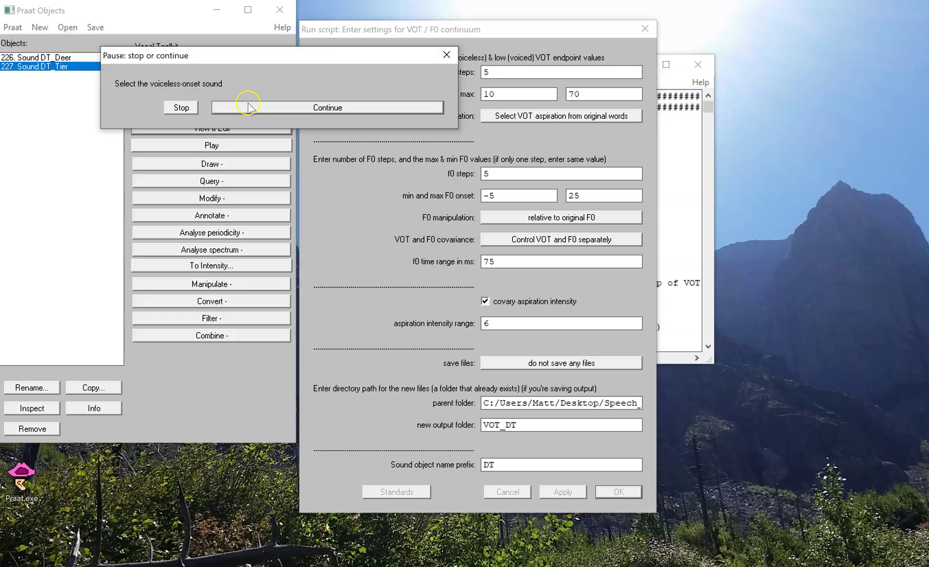
left_click(248, 107)
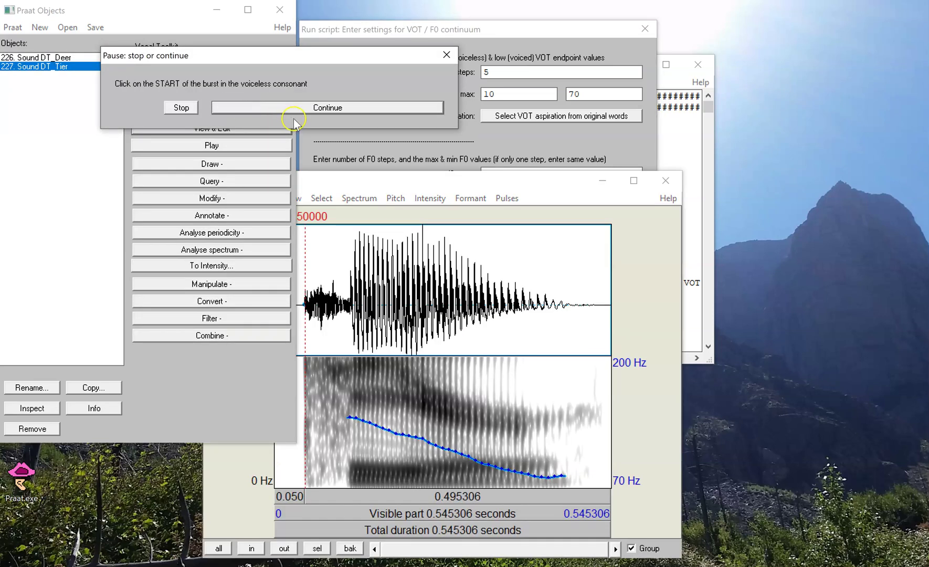
left_click(301, 108)
left_click(301, 108)
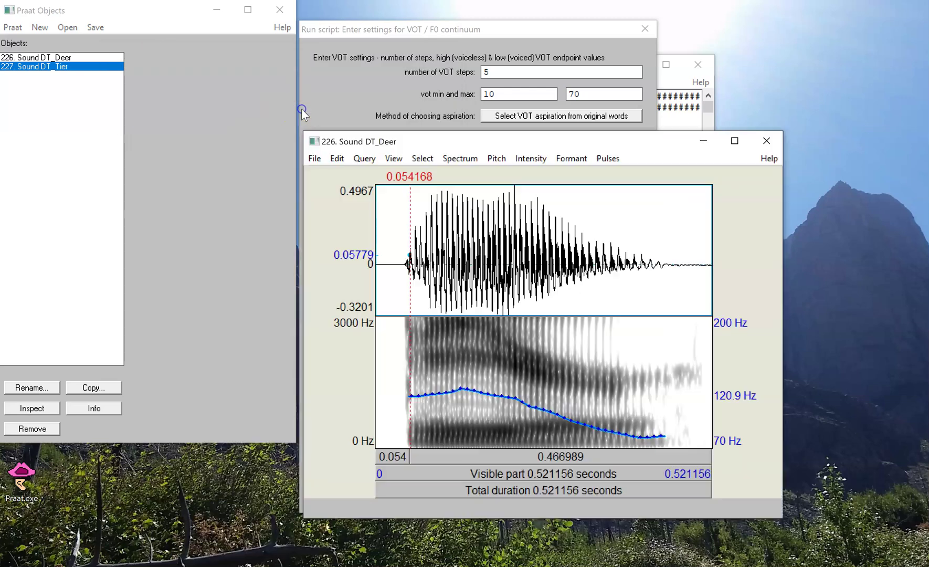
left_click(301, 109)
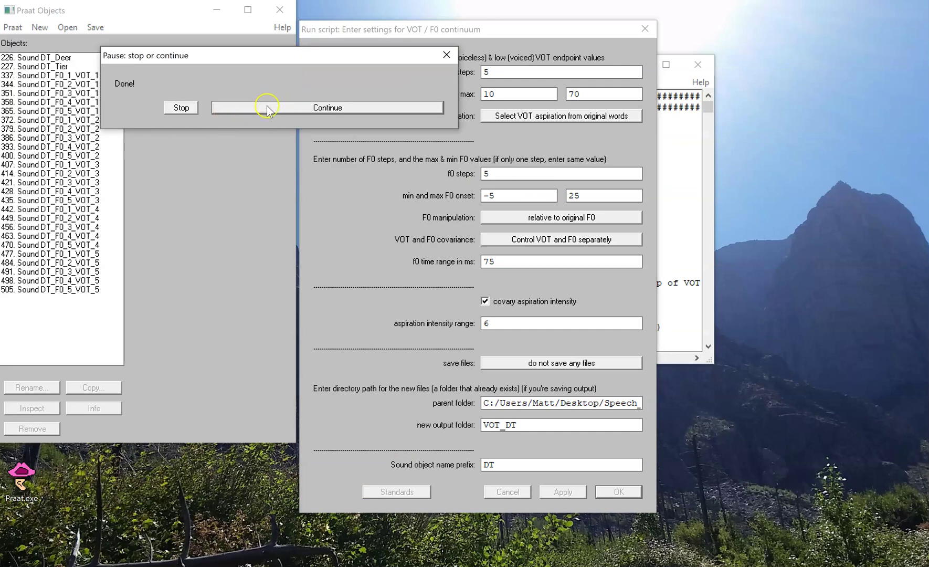
left_click(267, 108)
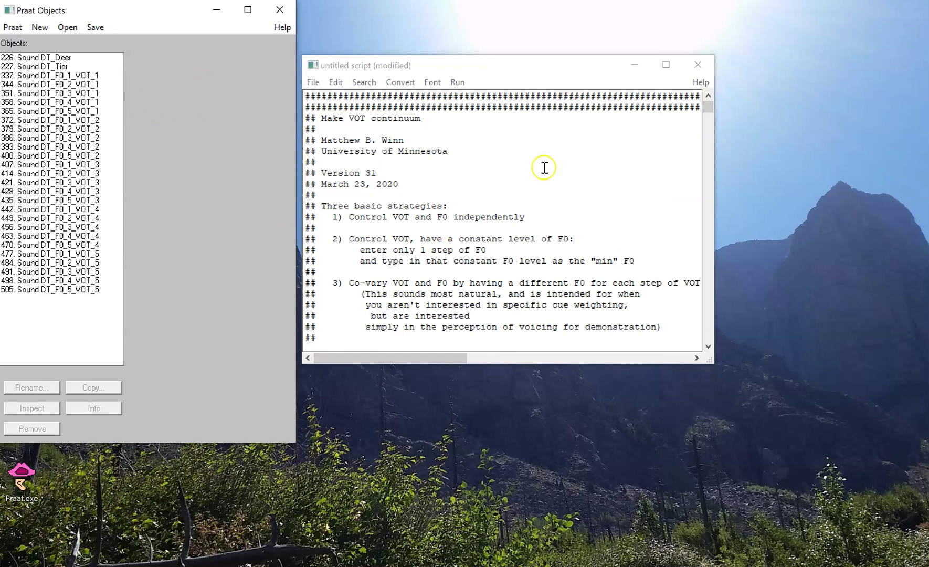
Minimize the script editor and select sounds DT_F0_3_VOT_1 through DT_F0_3_VOT_5.
left_click(634, 65)
left_click_drag(89, 75, 69, 316)
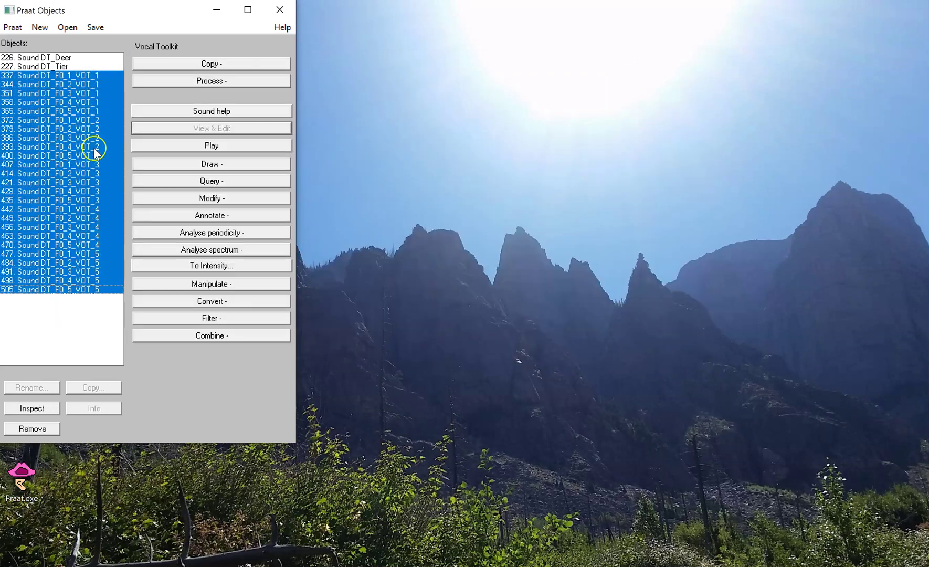
left_click(98, 129)
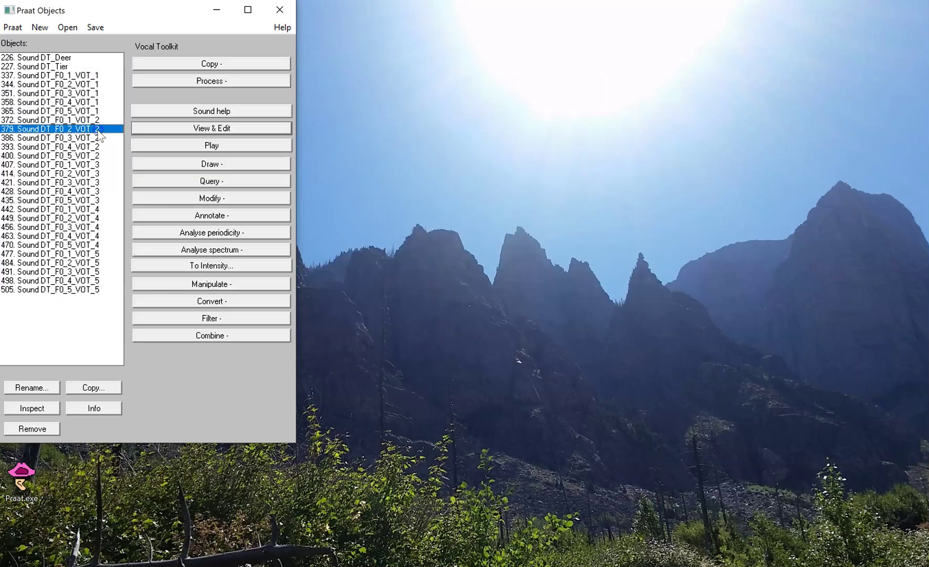
left_click(103, 94)
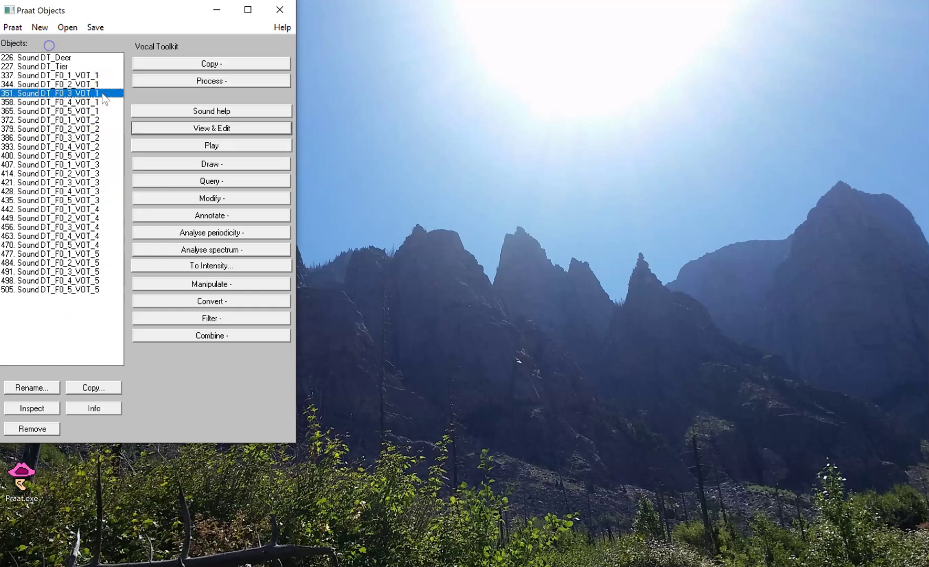
left_click(88, 138, "ctrl")
left_click(82, 182, "ctrl")
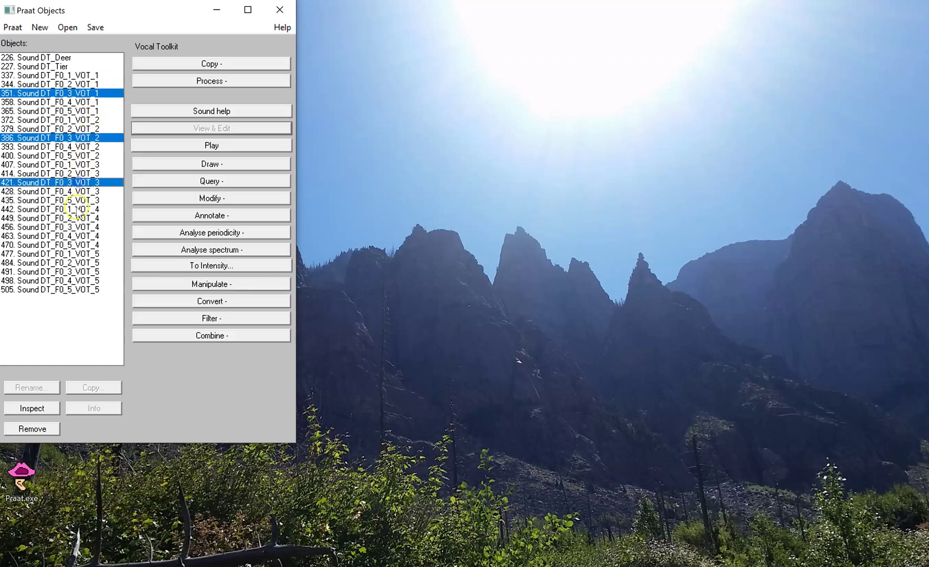
left_click(84, 226, "ctrl")
left_click(74, 271, "ctrl")
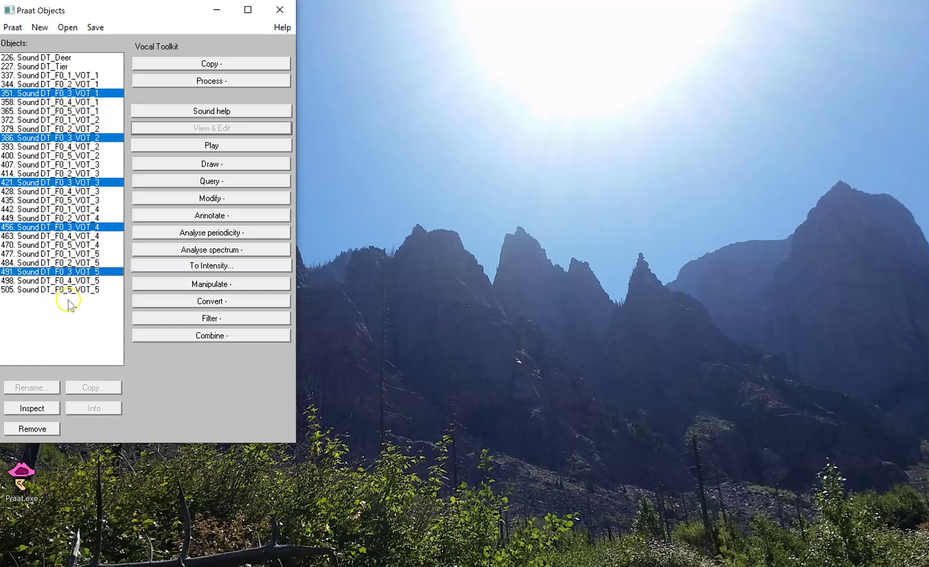
Concatenate them recoverably and view the chain, checking the first interval's onset pitch.
left_click(157, 336)
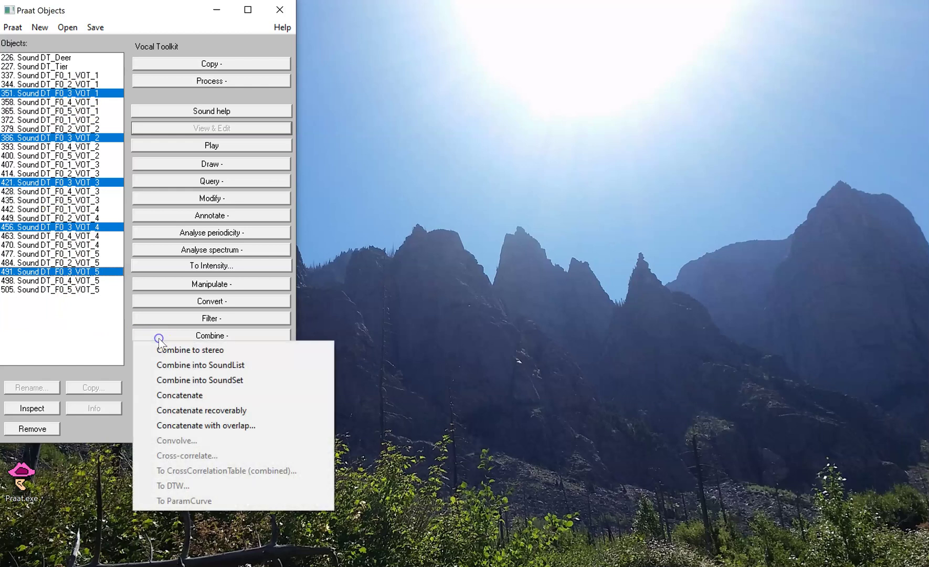
left_click(208, 410)
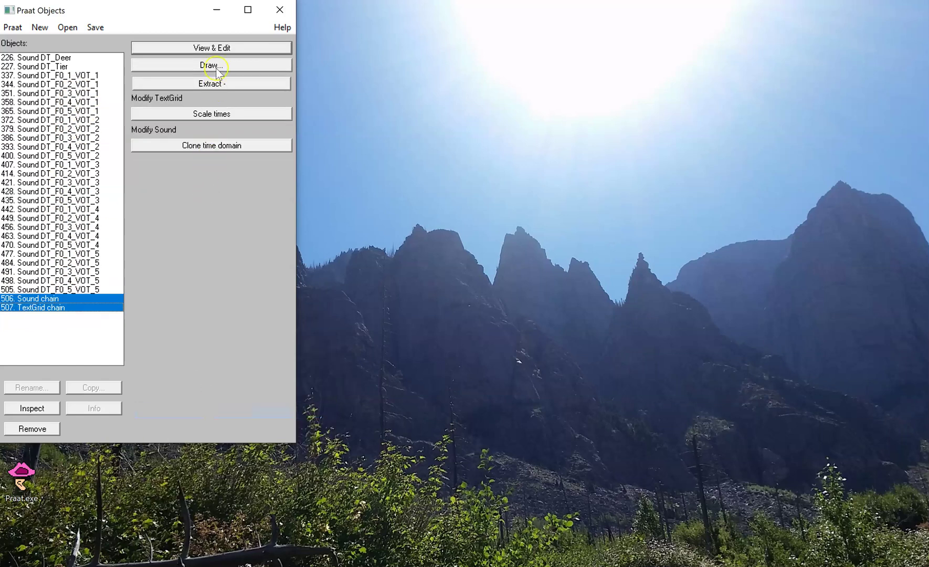
left_click(219, 49)
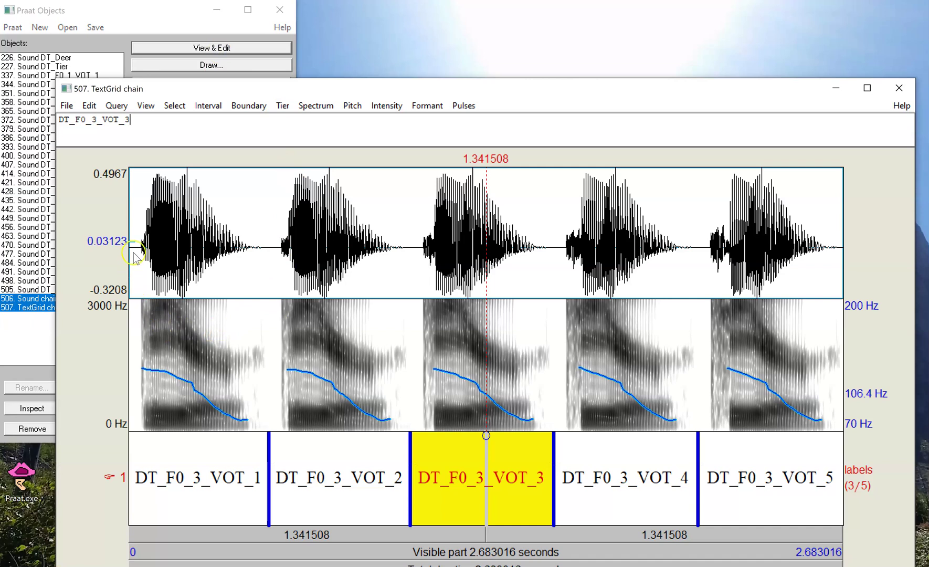
left_click(125, 245)
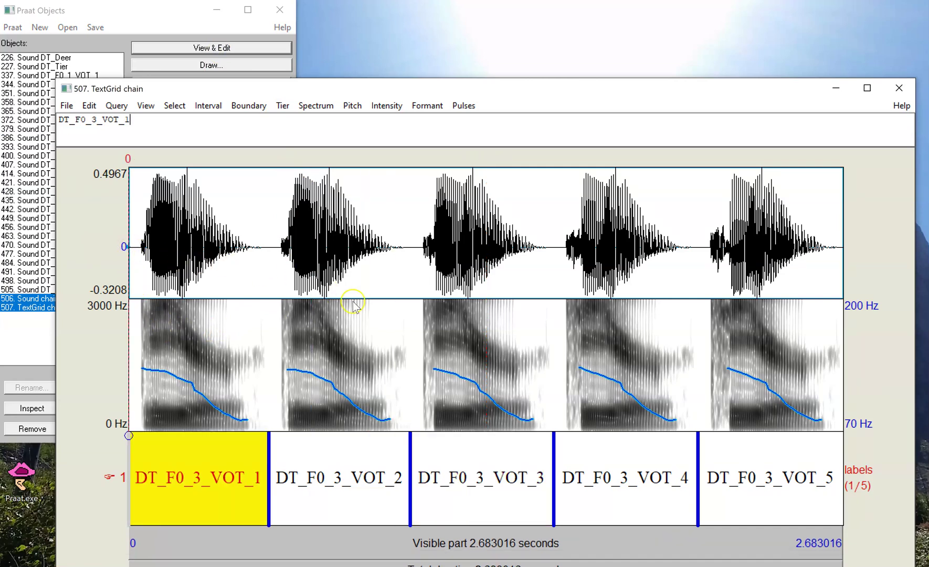
left_click(146, 364)
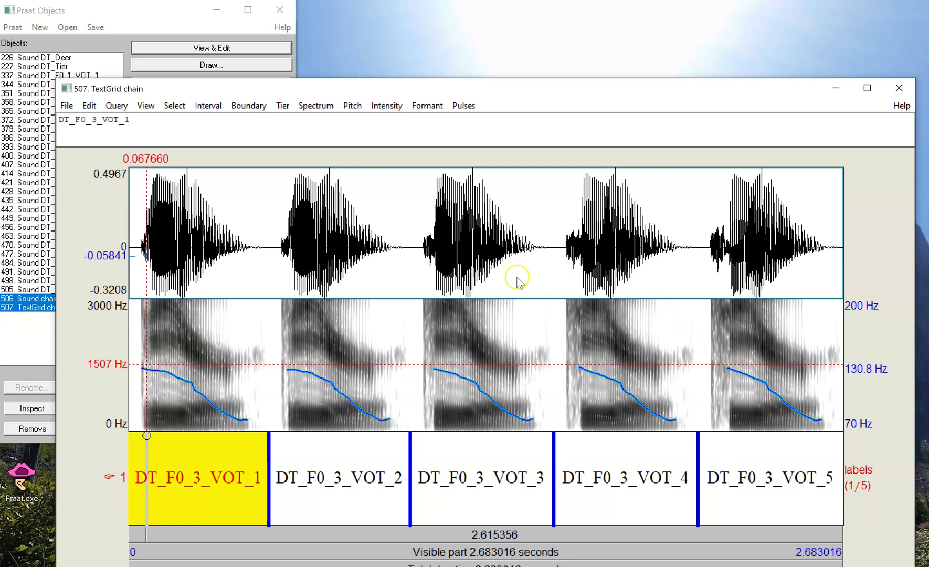
Close the previous chain, then concatenate the five VOT_1 sounds recoverably and open the TextGrid chain.
key("ctrl+w")
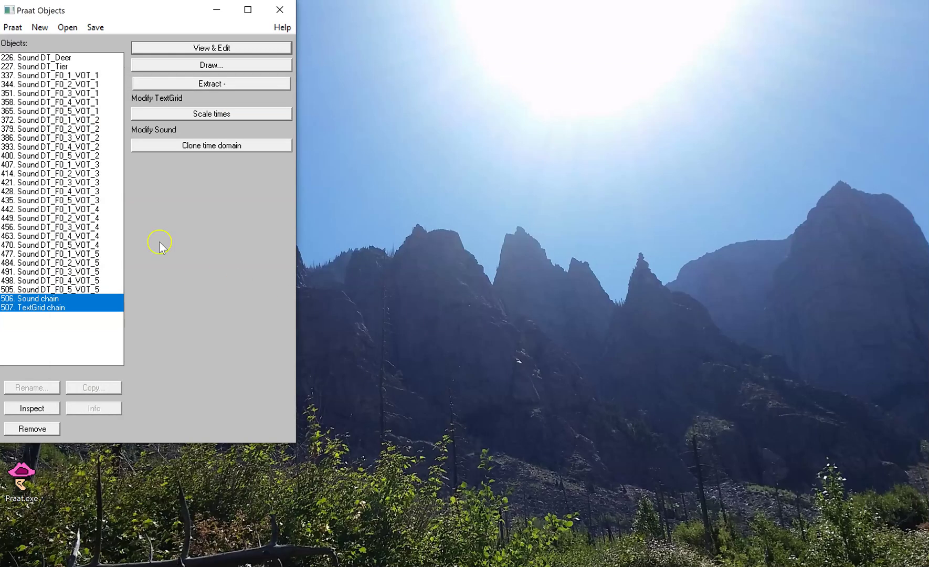
left_click(101, 164)
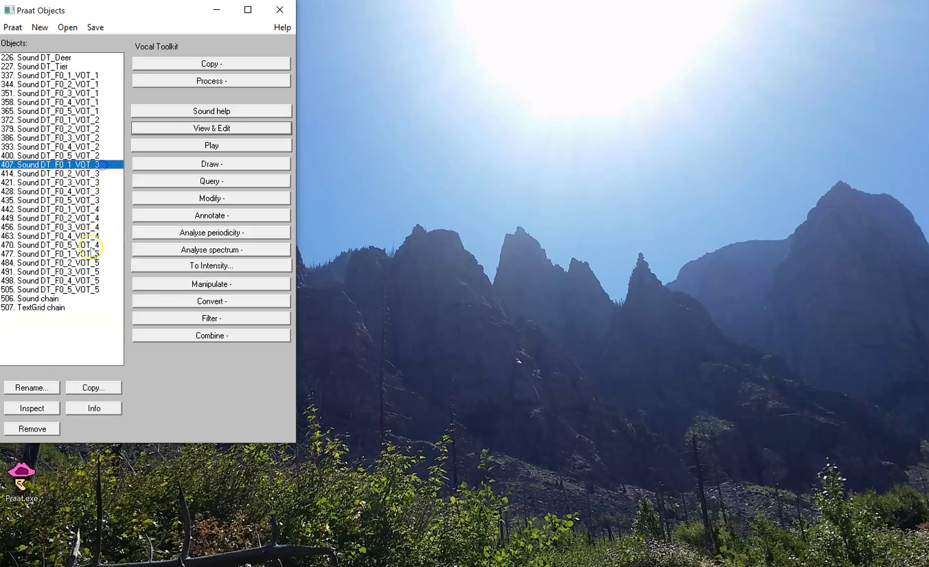
left_click_drag(90, 75, 98, 110)
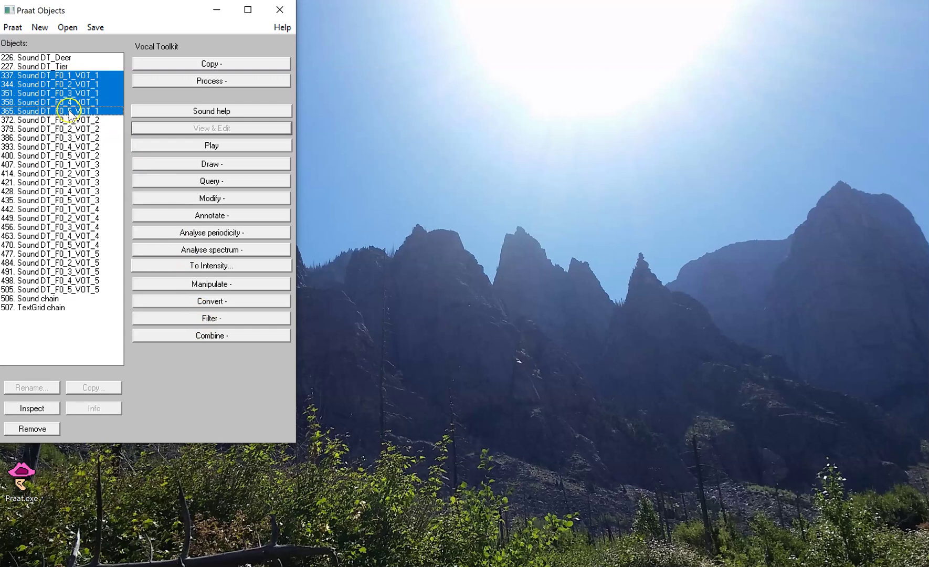
left_click(208, 336)
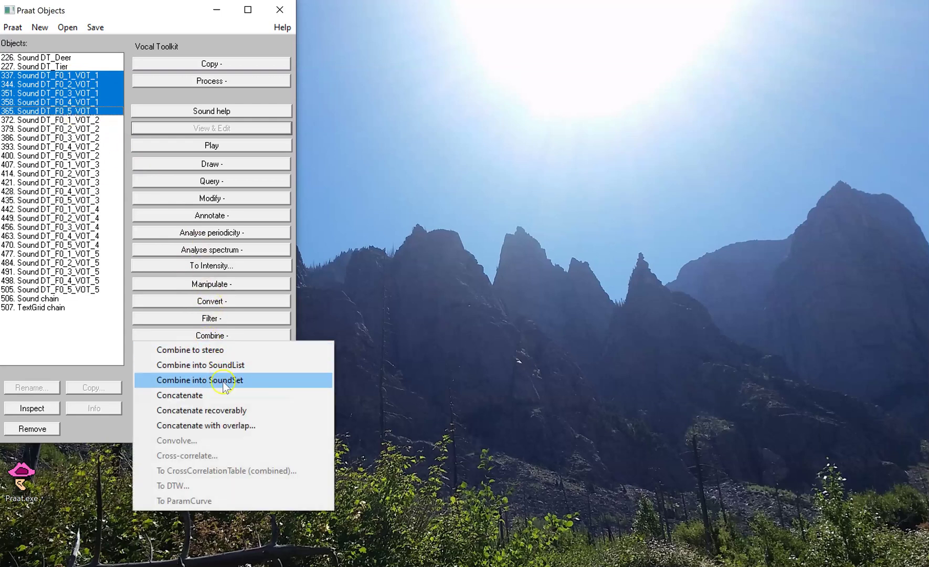
left_click(209, 408)
left_click(230, 48)
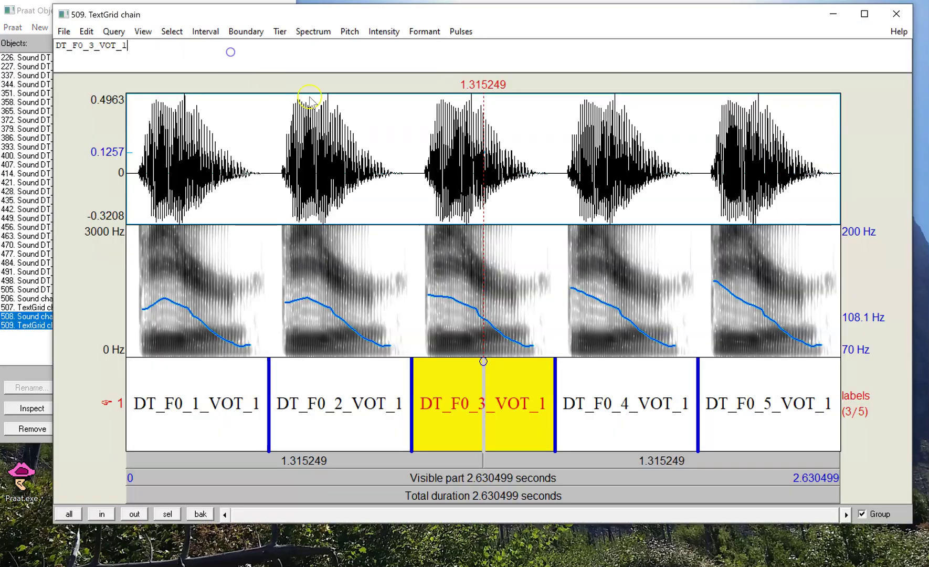
Inspect intervals DT_F0_1_VOT_1 to DT_F0_5_VOT_1, play the first, and close the editor.
left_click(207, 391)
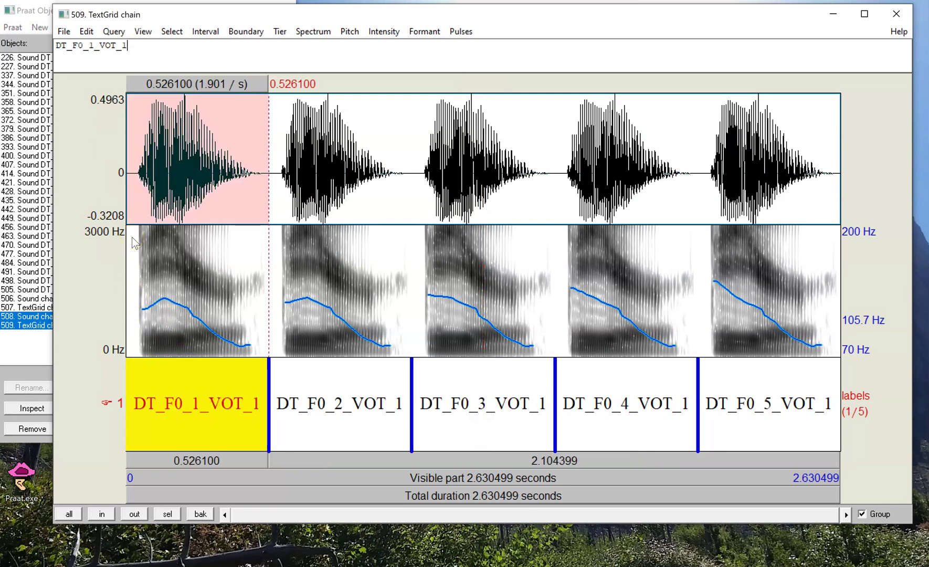
left_click(108, 197)
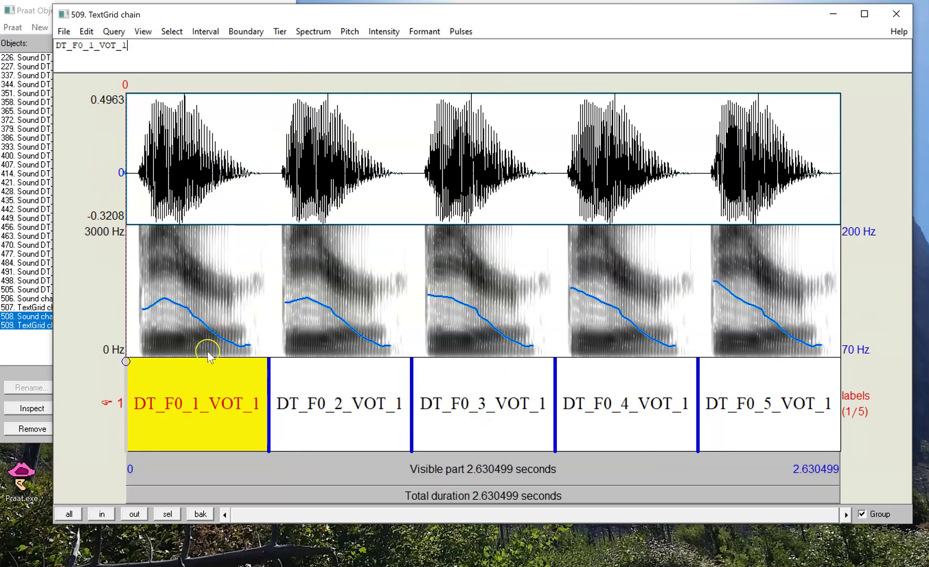
left_click(193, 383)
left_click(334, 413)
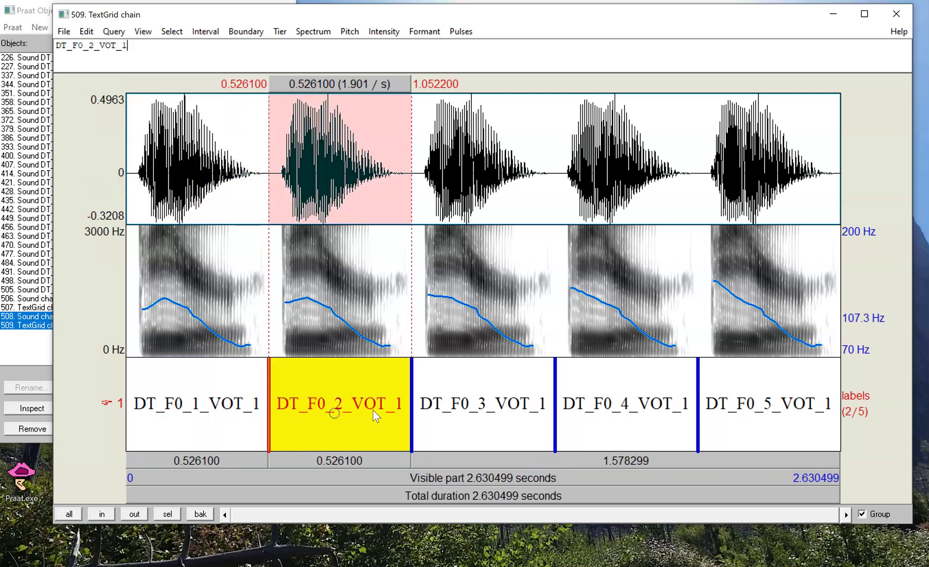
left_click(480, 398)
left_click(611, 394)
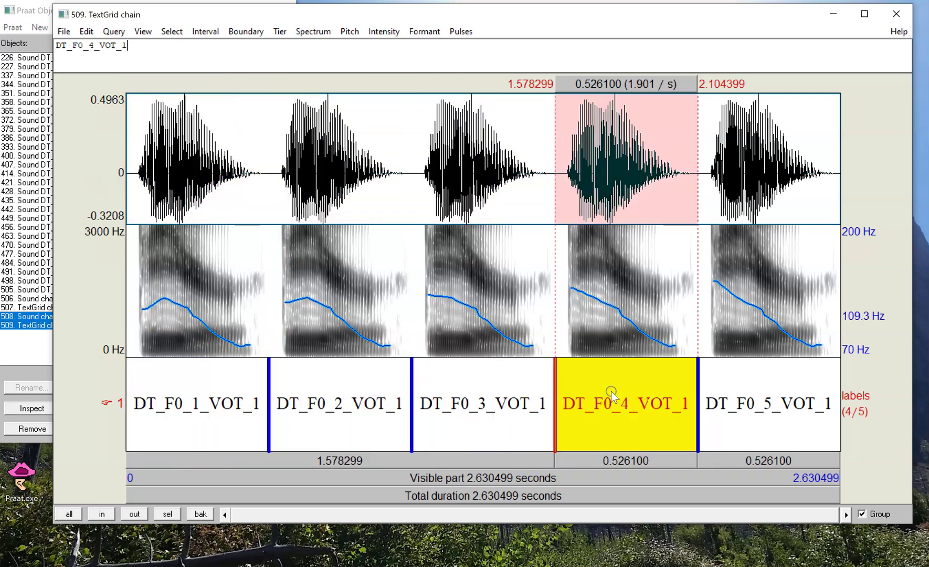
left_click(749, 401)
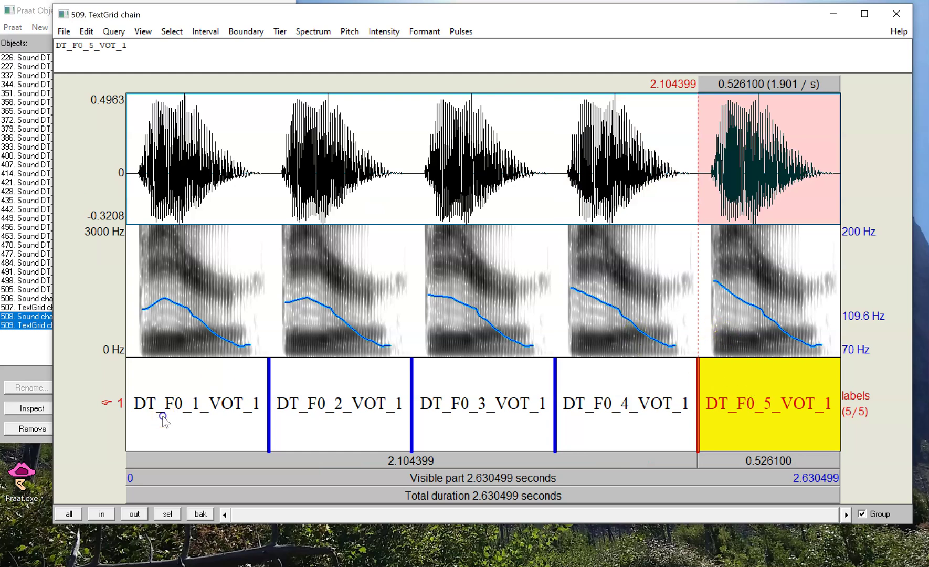
left_click(163, 416)
key("Tab")
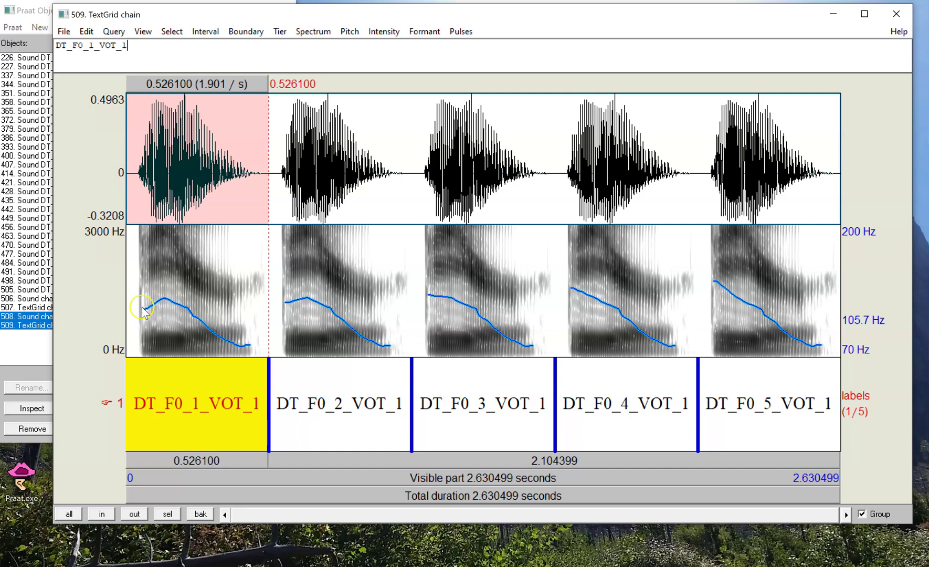
left_click(771, 415)
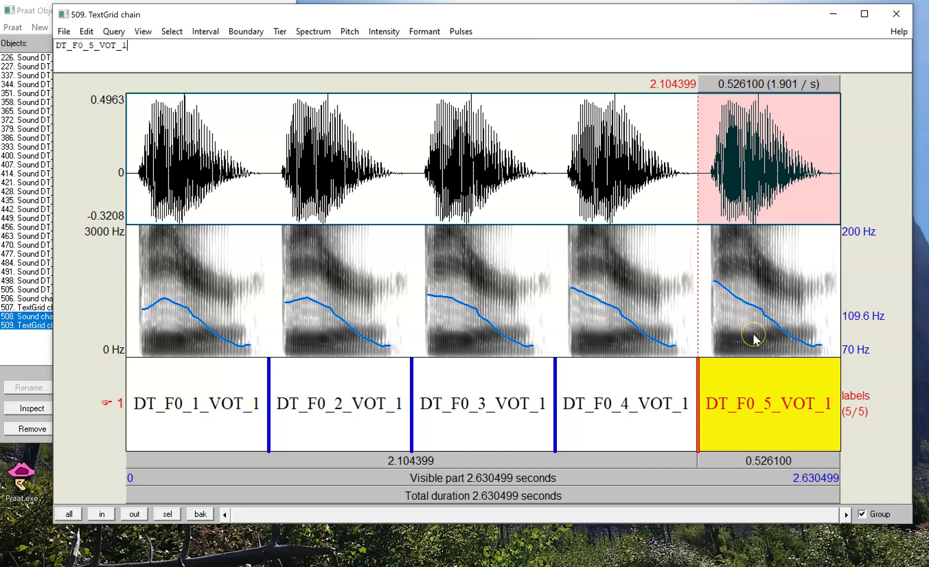
key("ctrl+w")
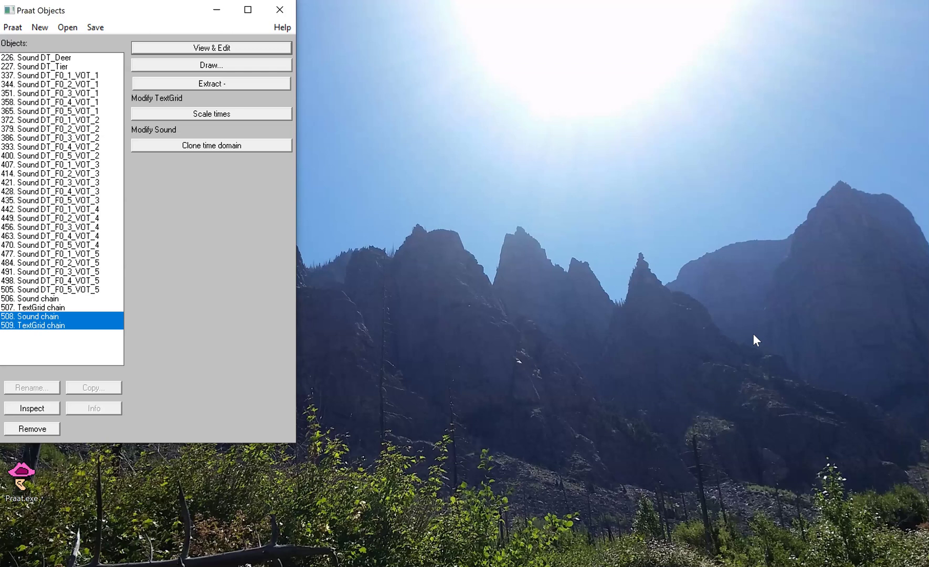
Reopen the continuum form and remove old objects 337–509.
key("ctrl+r")
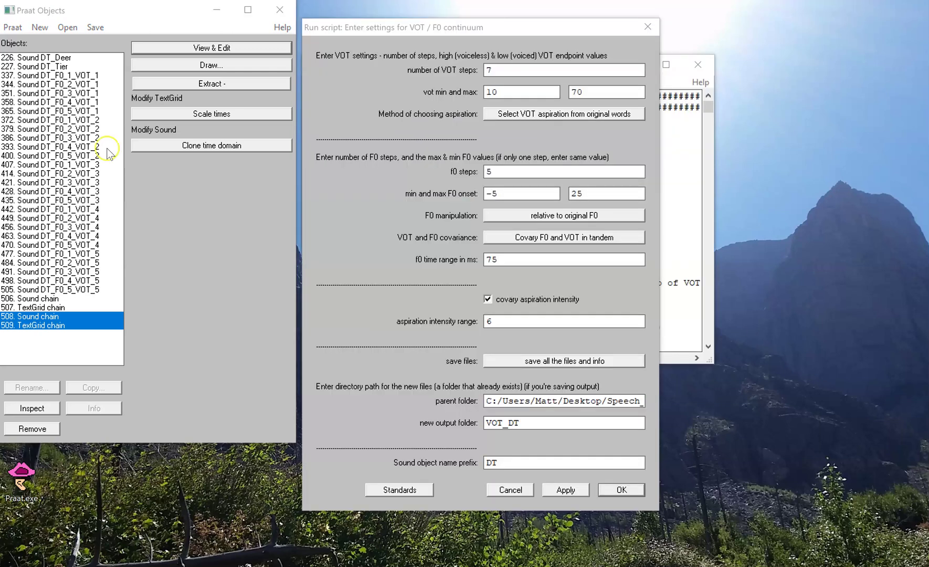
left_click_drag(74, 75, 92, 364)
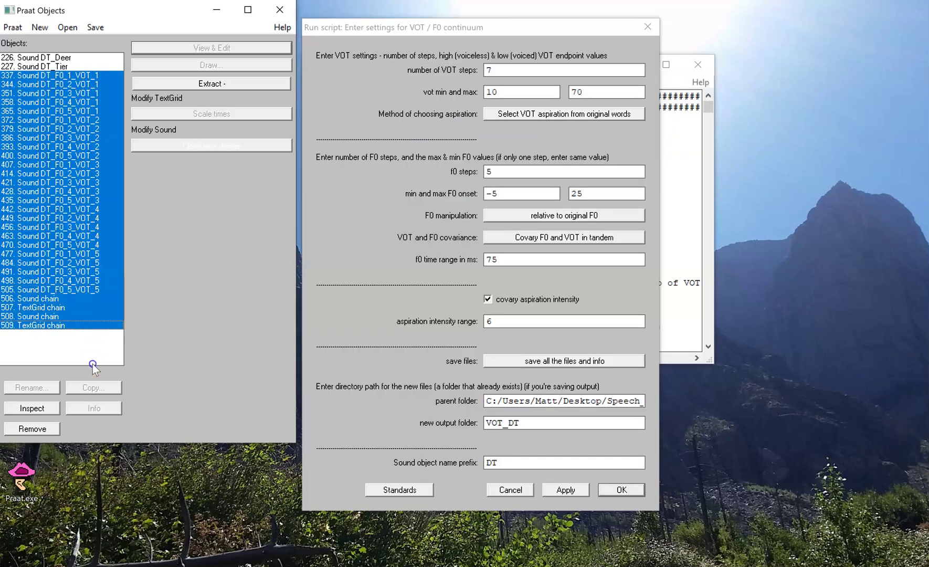
left_click(42, 429)
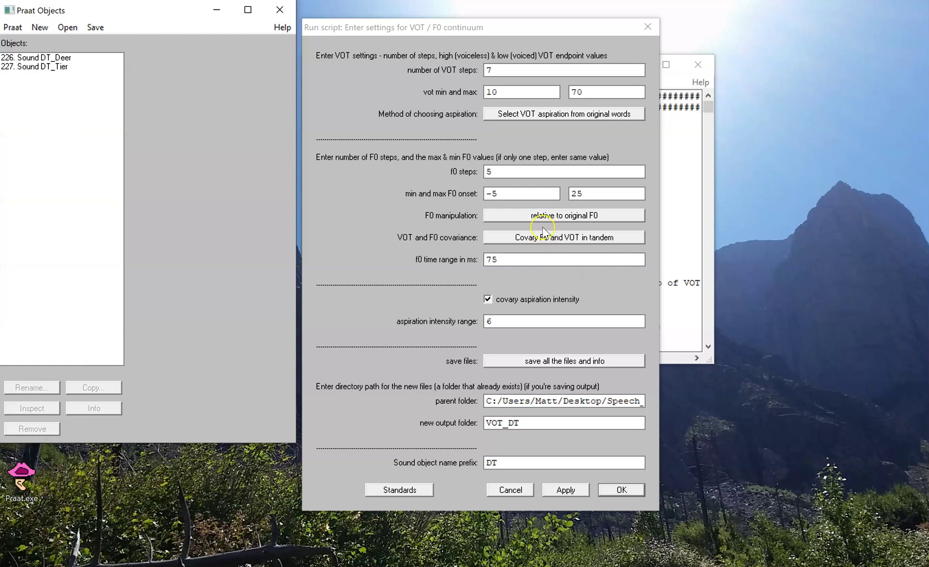
Switch F0 manipulation to absolute Hz with onset F0 from 130 to 150.
left_click_drag(503, 193, 481, 194)
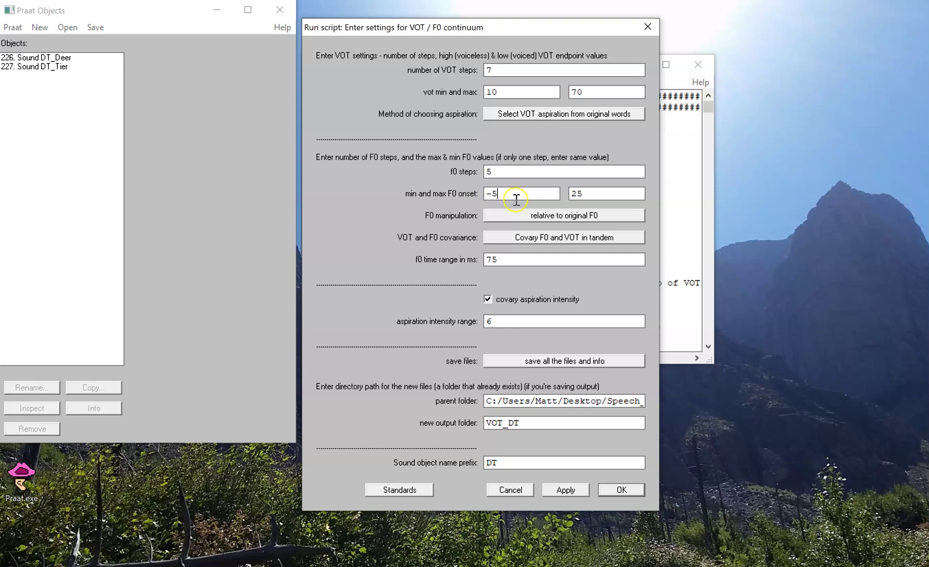
left_click(528, 215)
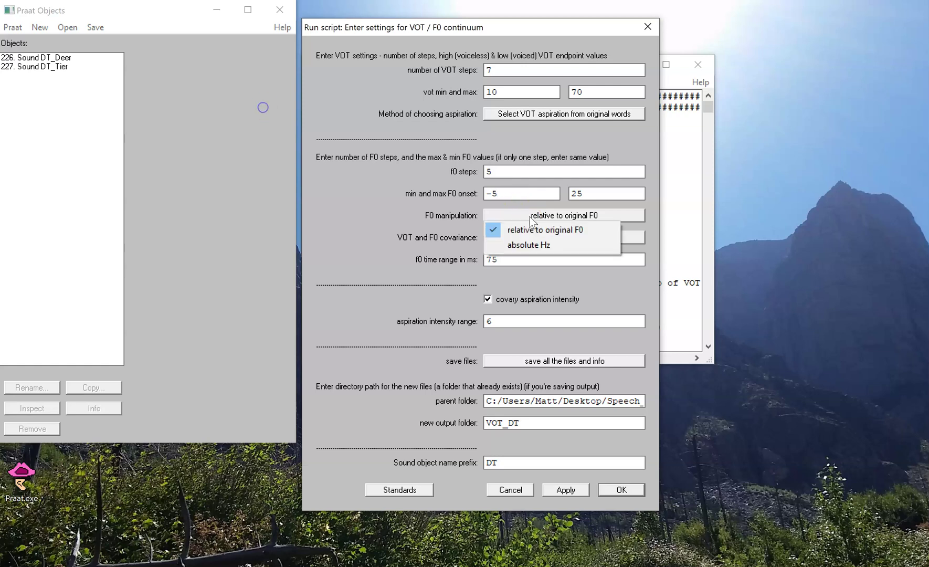
left_click(566, 244)
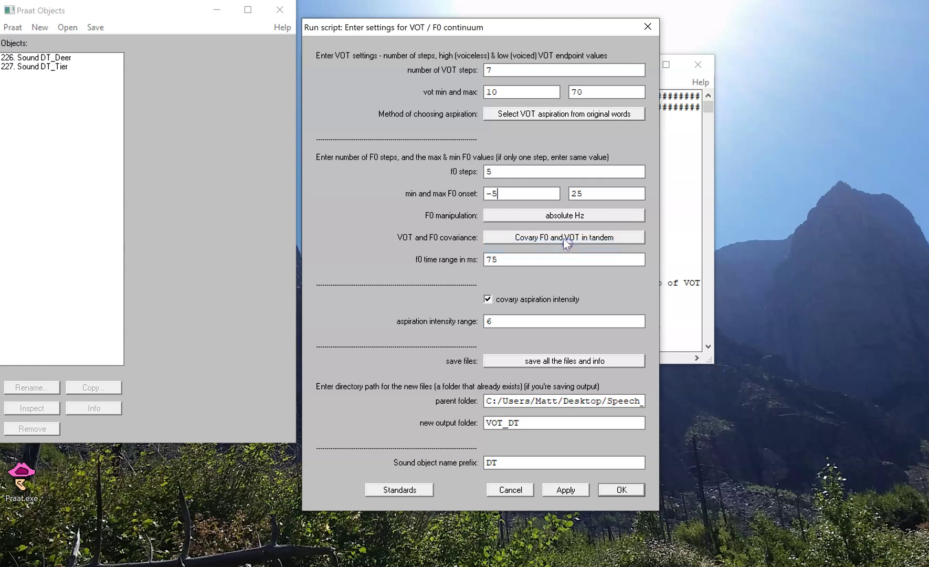
left_click(513, 193)
left_click_drag(515, 193, 472, 194)
type("130")
left_click_drag(590, 194, 559, 196)
type("15")
Control VOT and F0 separately and choose 'do not save any files'.
left_click(584, 236)
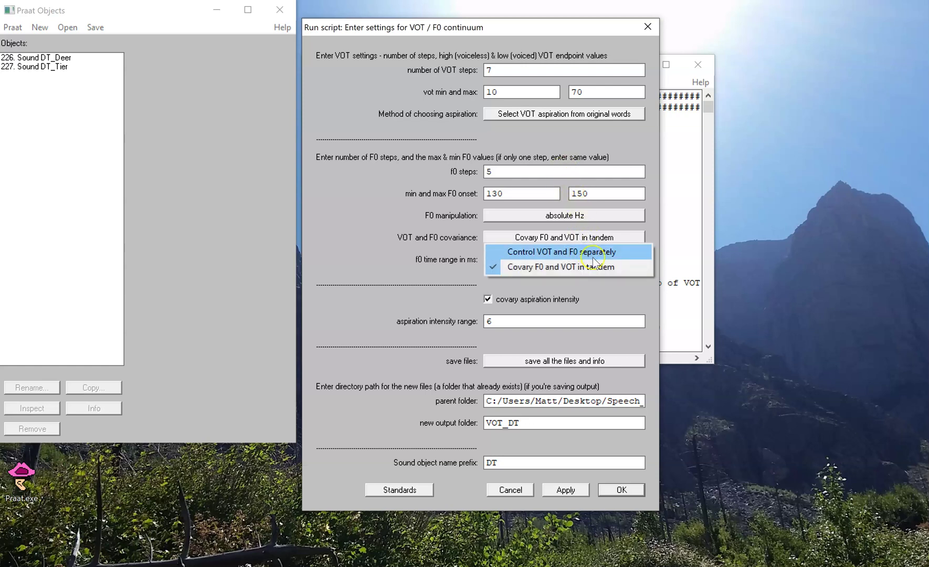
left_click(610, 253)
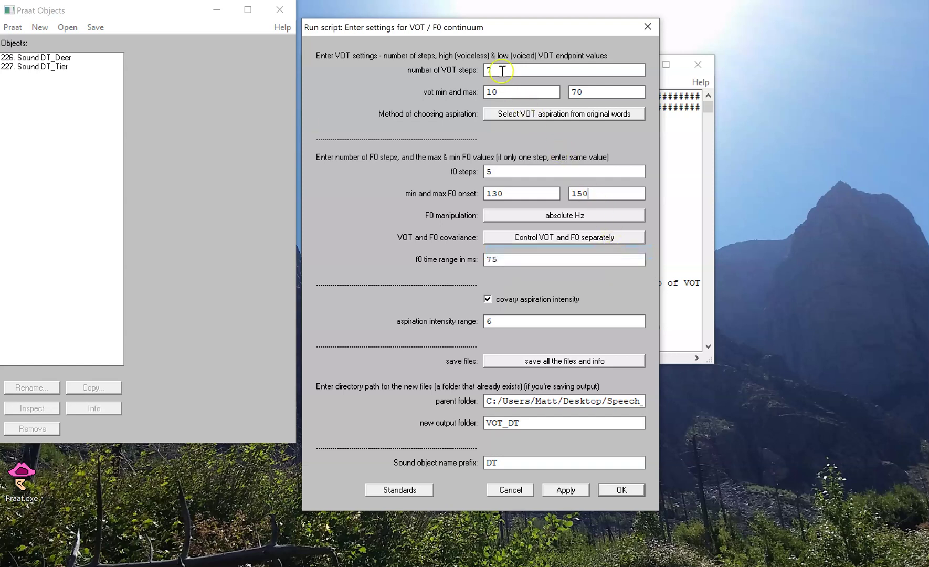
double_click(485, 70)
left_click(591, 361)
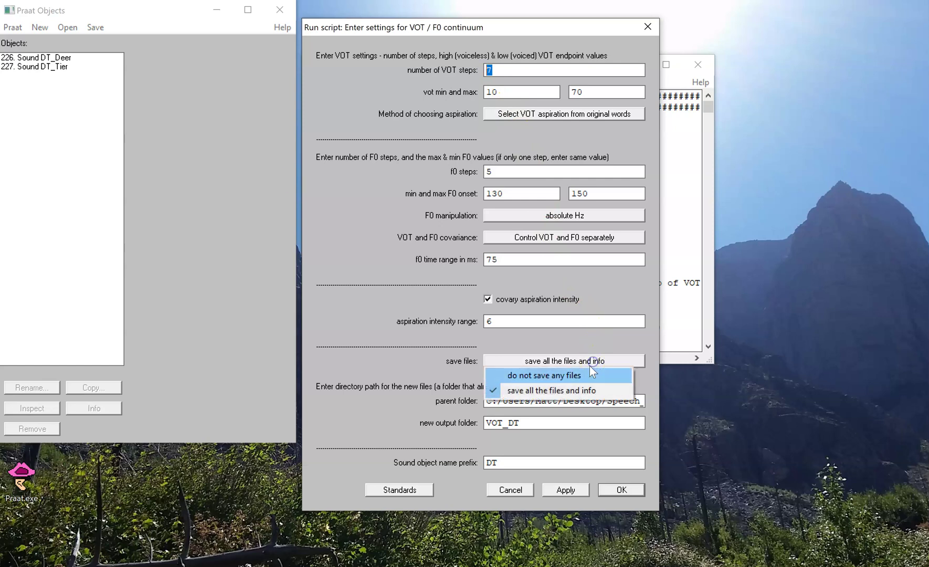
left_click(589, 375)
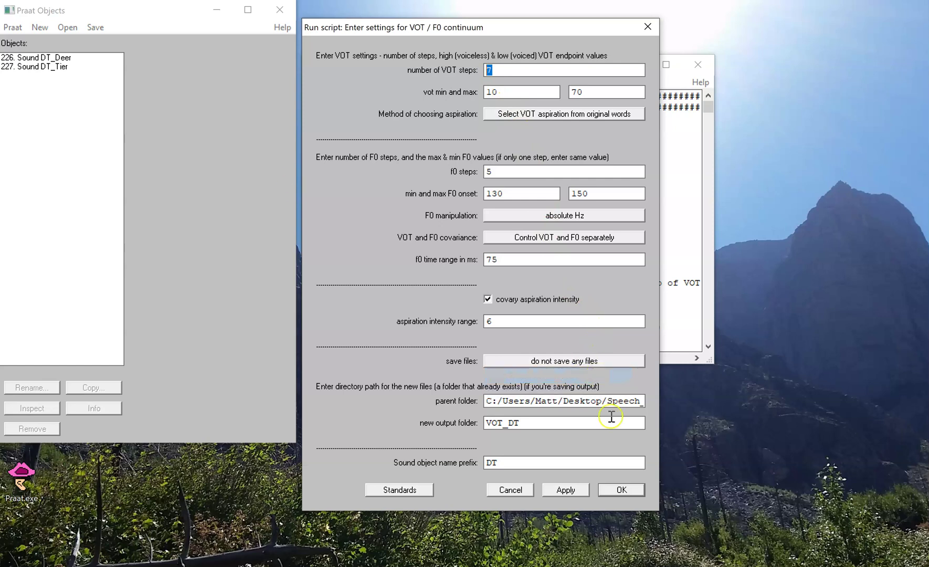
Run the script, confirming burst start 0.050 s, aspiration end 0.121 s and the vowel onset.
left_click(622, 489)
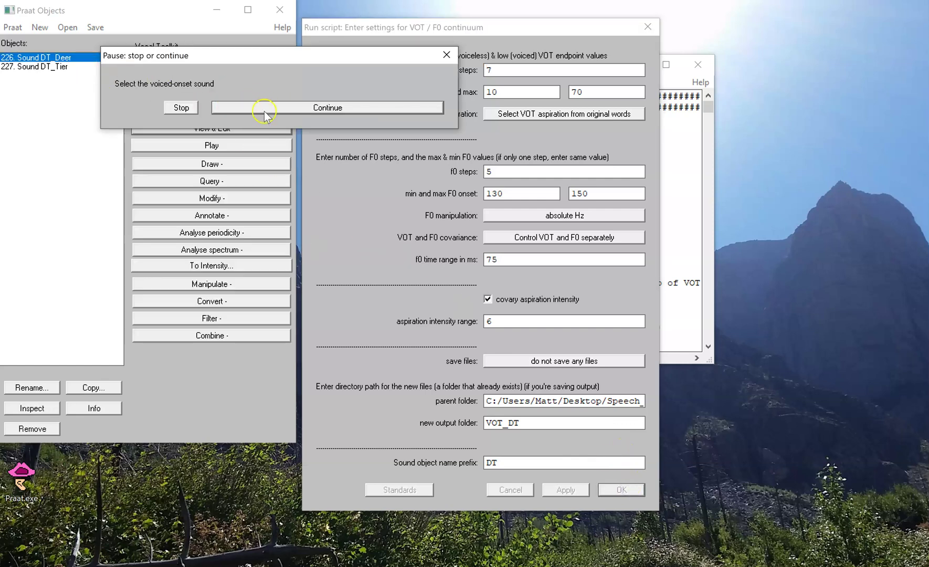
left_click(265, 110)
left_click(266, 108)
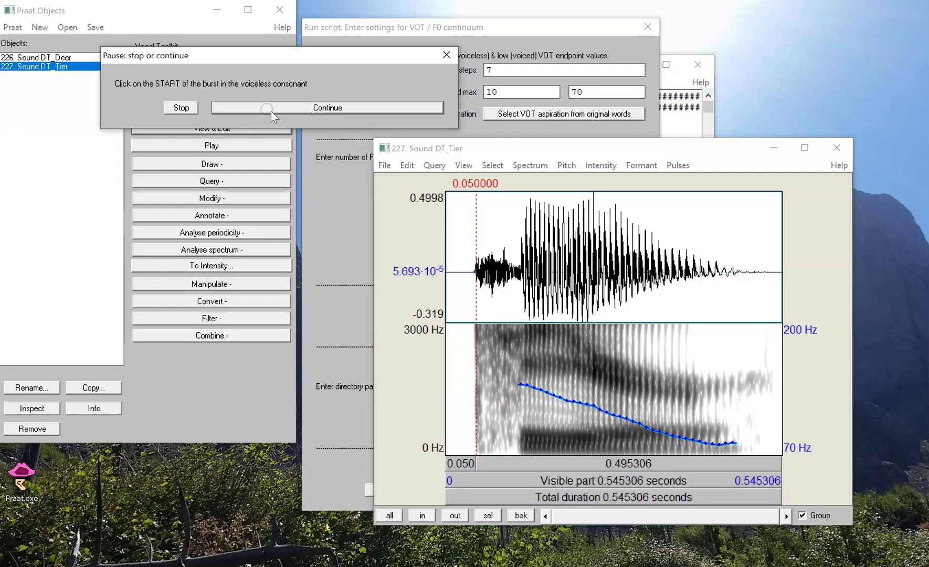
left_click(377, 110)
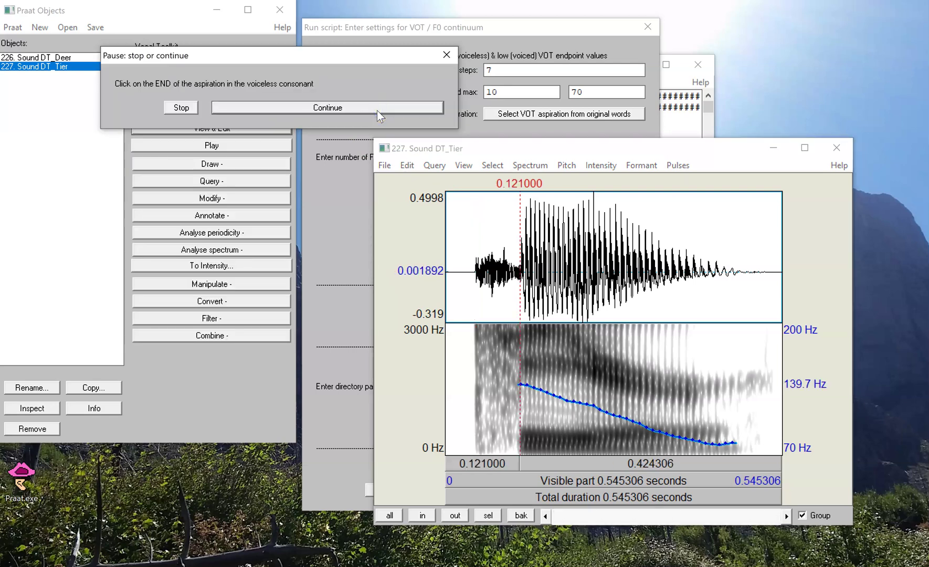
left_click(376, 109)
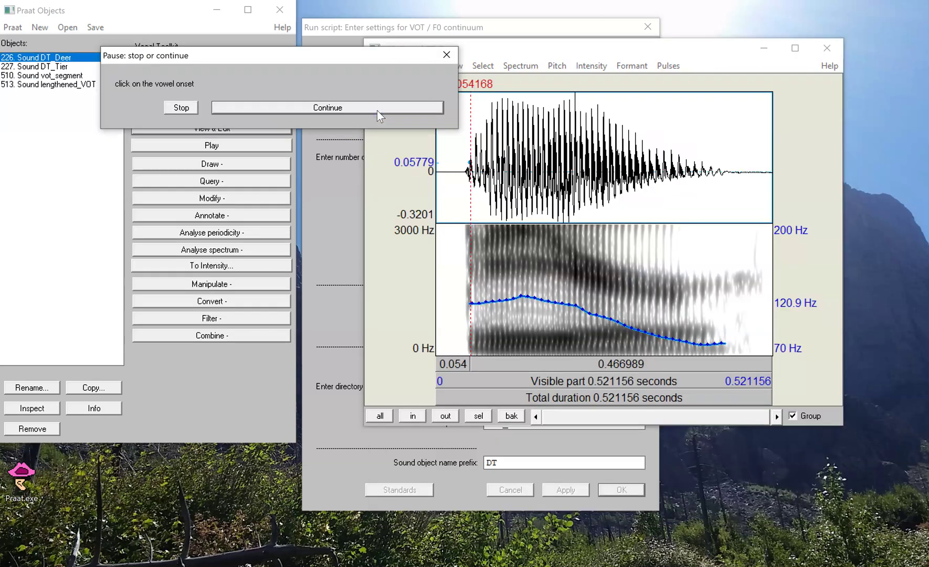
left_click(376, 111)
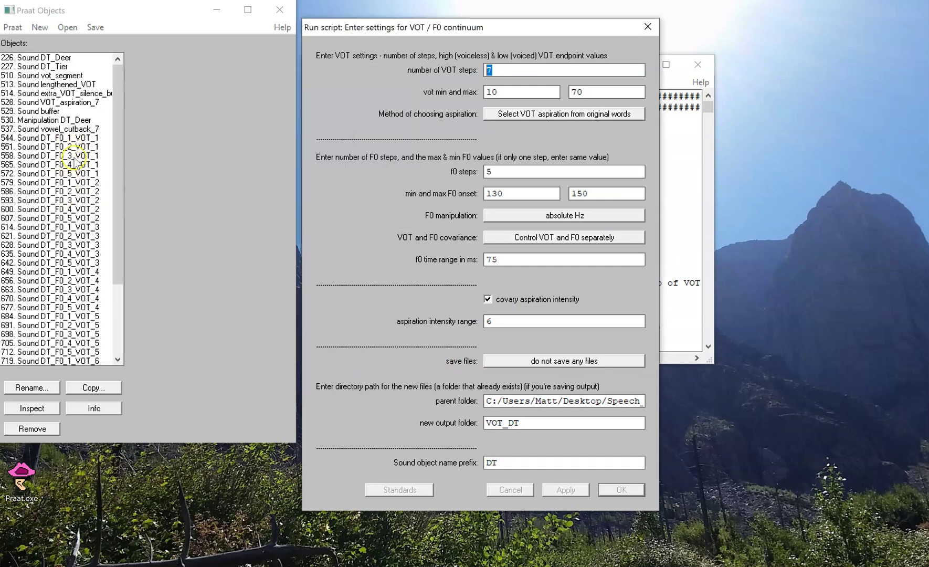
Concatenate the five new VOT_1 sounds recoverably, read first and fifth onset pitch, then close.
left_click(255, 107)
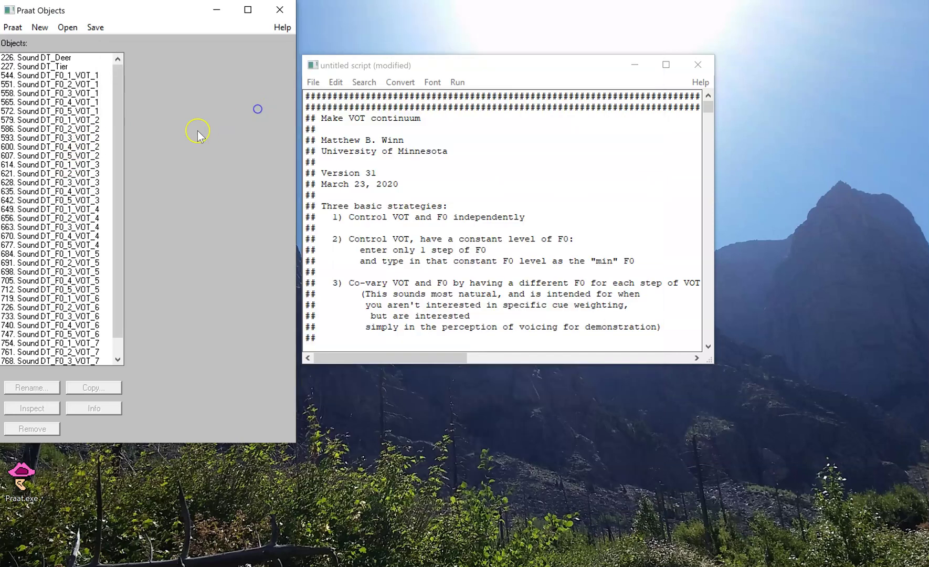
left_click_drag(86, 75, 104, 111)
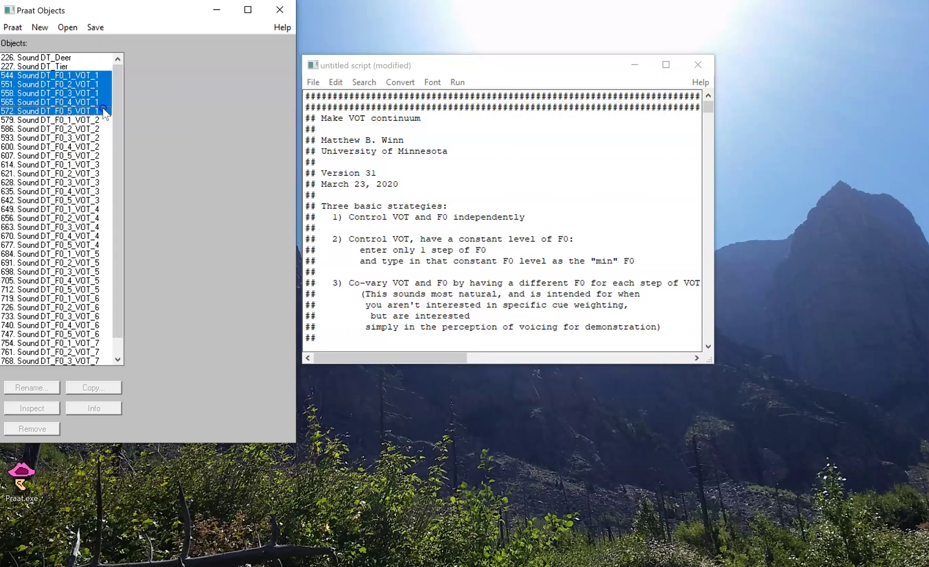
left_click(220, 342)
left_click(208, 408)
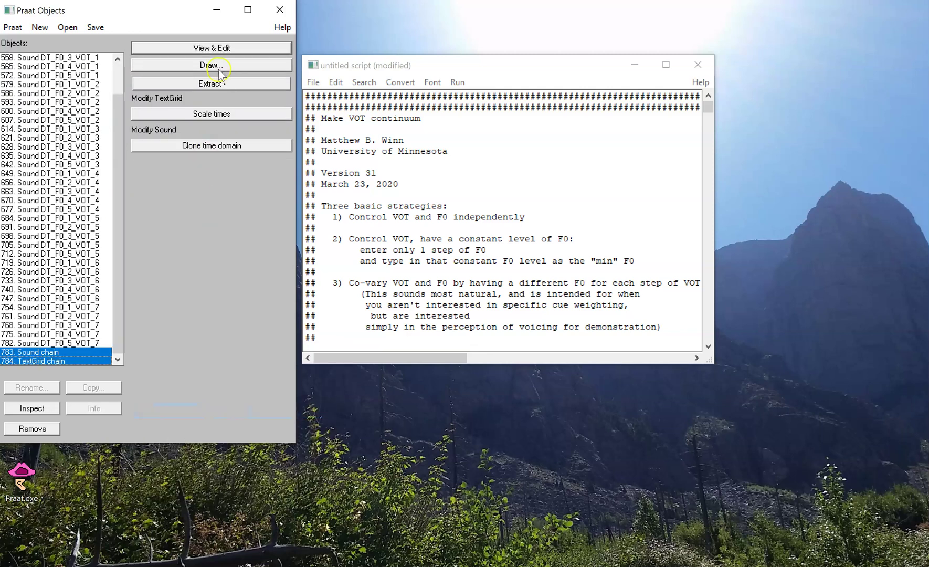
left_click(211, 47)
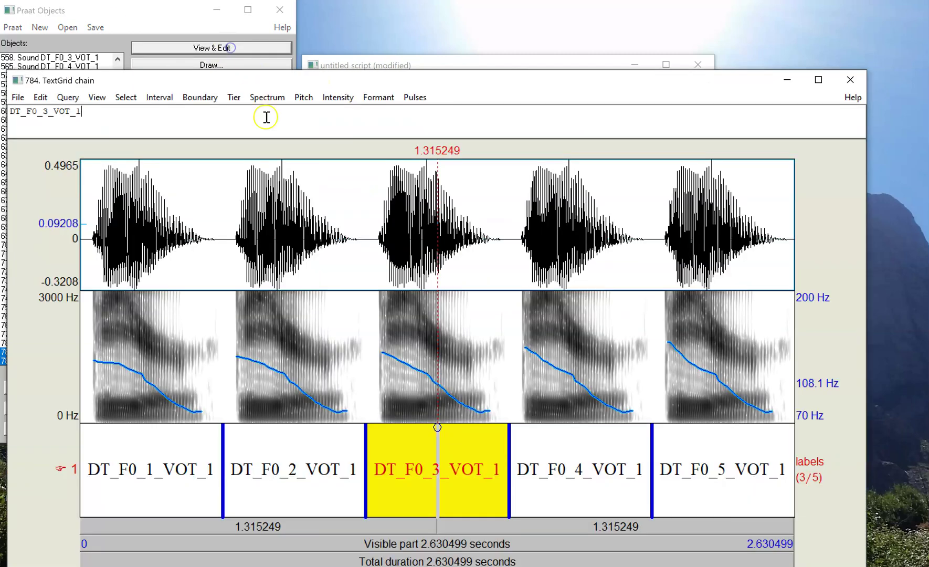
left_click(96, 355)
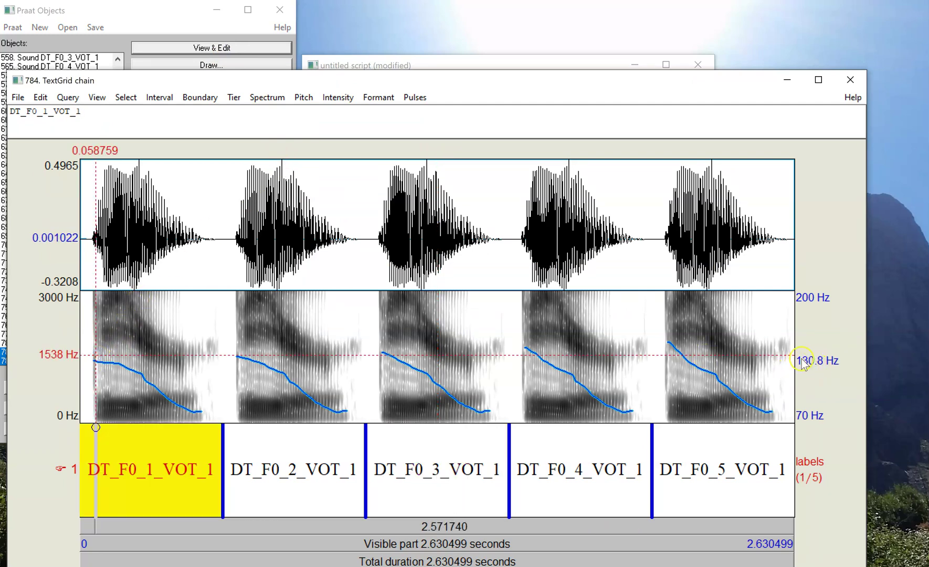
left_click(670, 338)
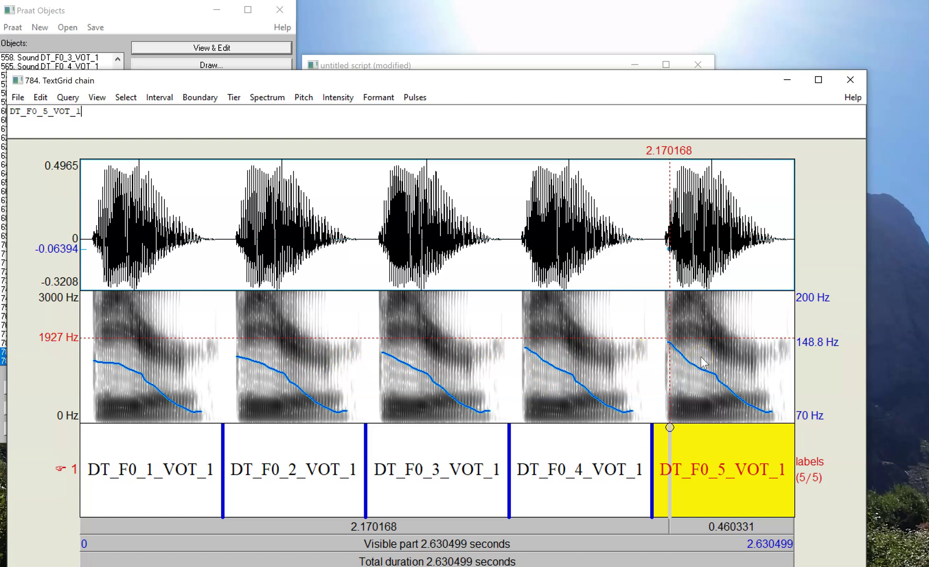
key("ctrl+w")
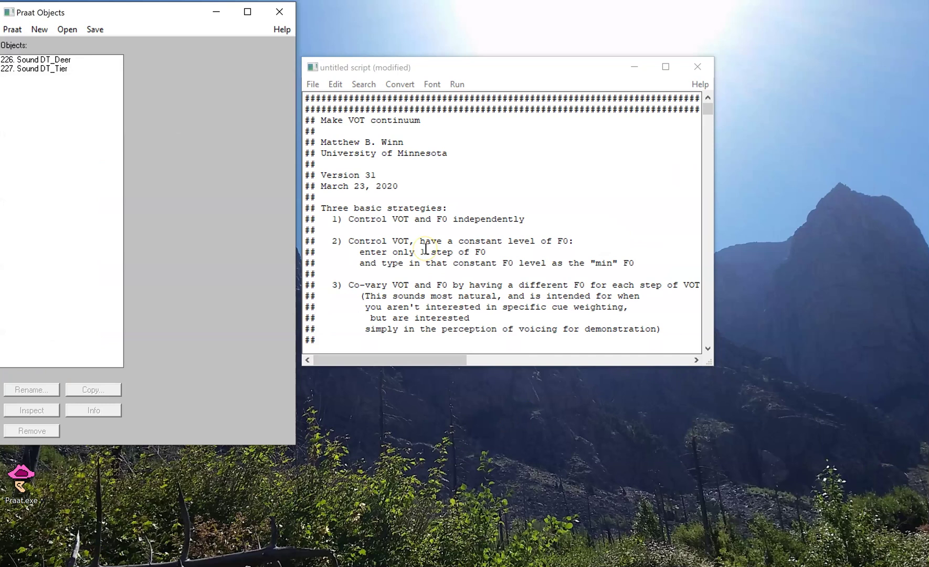
Run the continuum script and review its settings form, including the F0 steps value of 5.
key("ctrl+r")
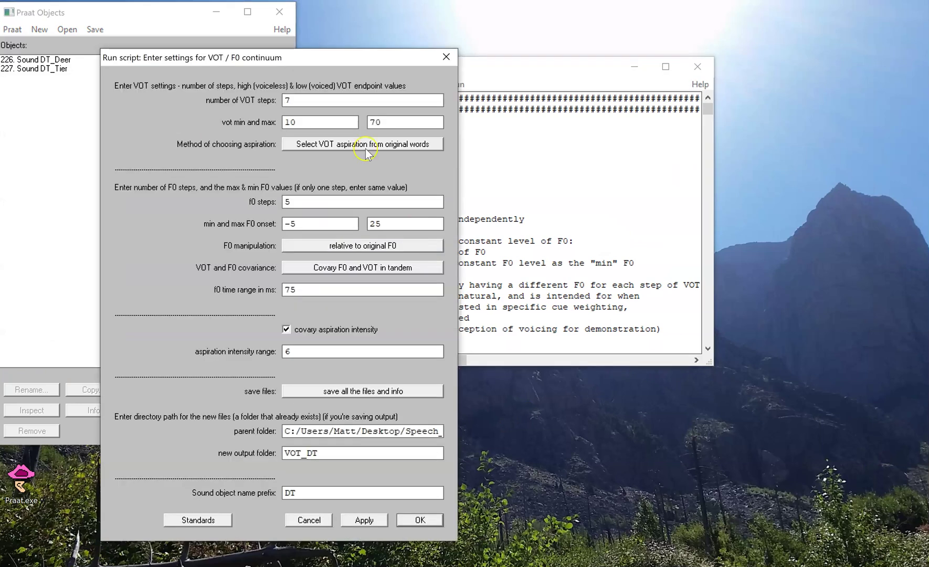
left_click_drag(334, 61, 536, 34)
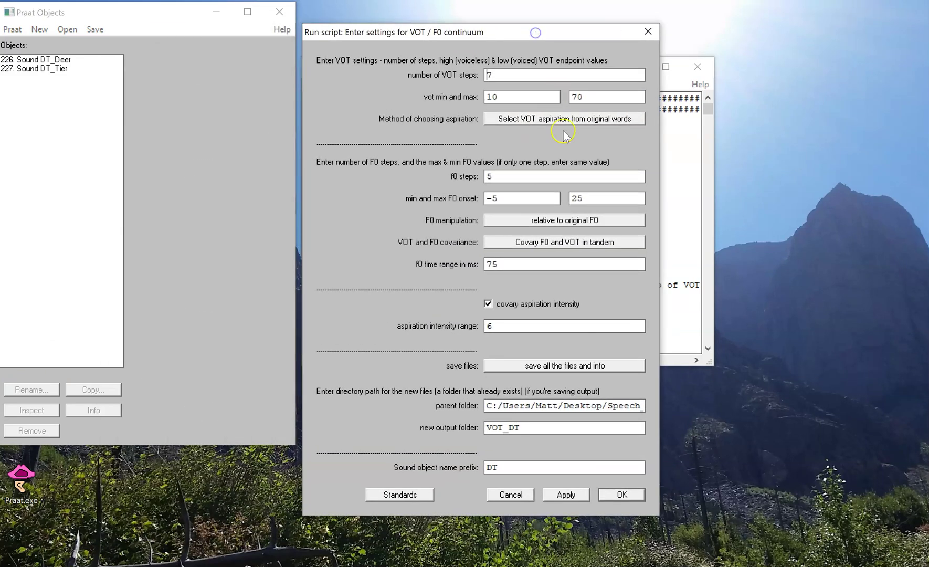
double_click(513, 181)
double_click(494, 178)
left_click(495, 178)
Set both minimum and maximum F0 onset to 5, alongside the 7 VOT steps.
left_click(516, 201)
left_click_drag(516, 201, 474, 197)
type("5")
left_click_drag(595, 198, 569, 203)
type("5")
left_click_drag(498, 75, 477, 81)
left_click_drag(504, 201, 475, 200)
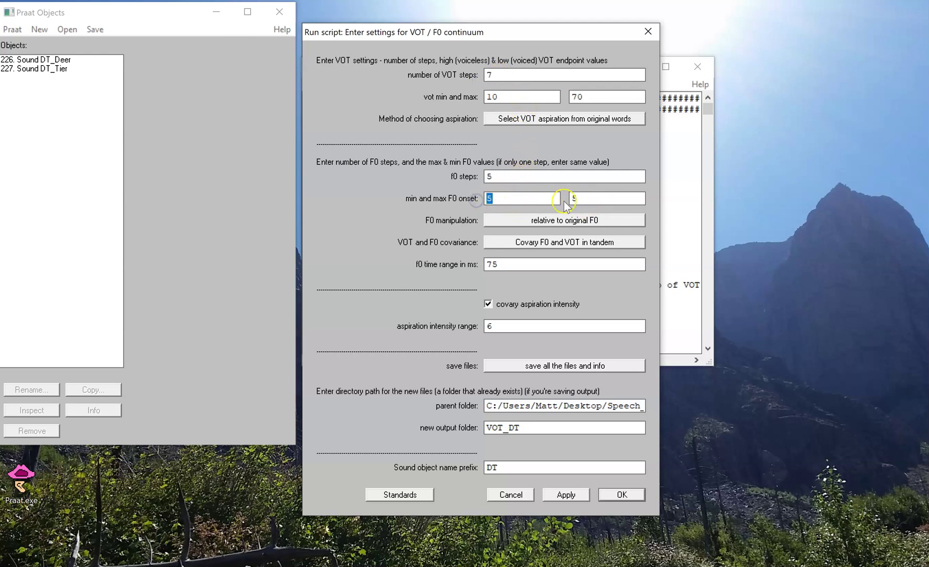
left_click_drag(573, 198, 581, 198)
Keep VOT and F0 covarying in tandem and choose 'do not save any files'.
left_click(605, 245)
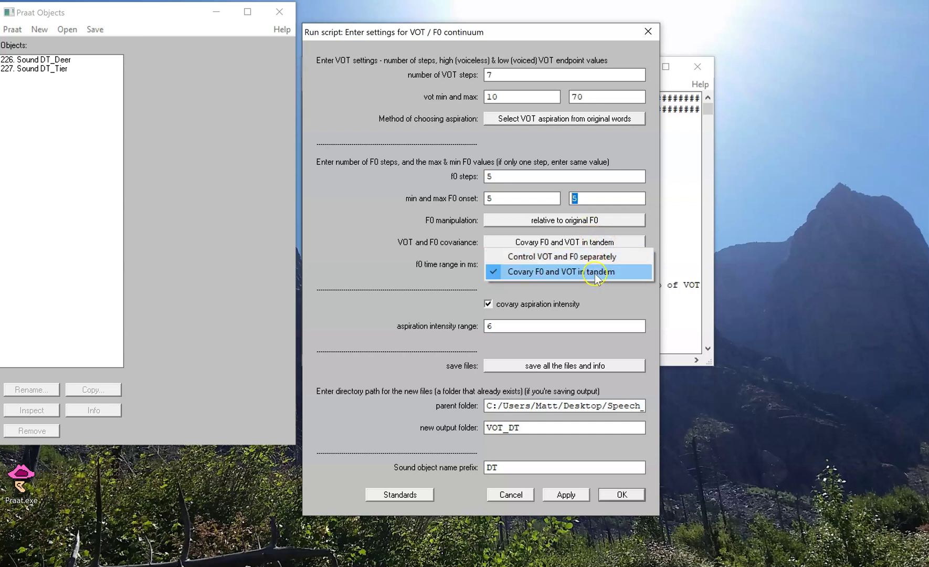
left_click(595, 273)
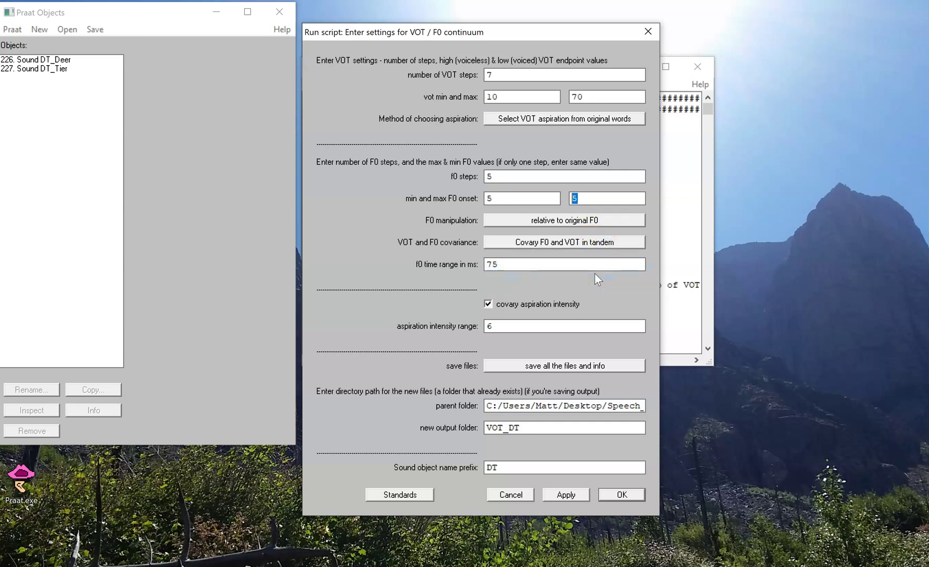
left_click(601, 365)
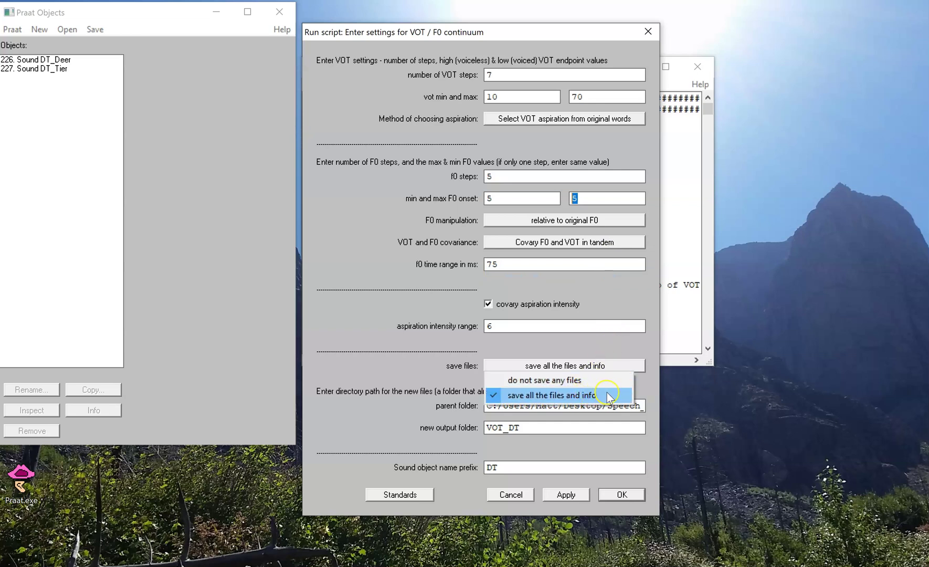
left_click(569, 381)
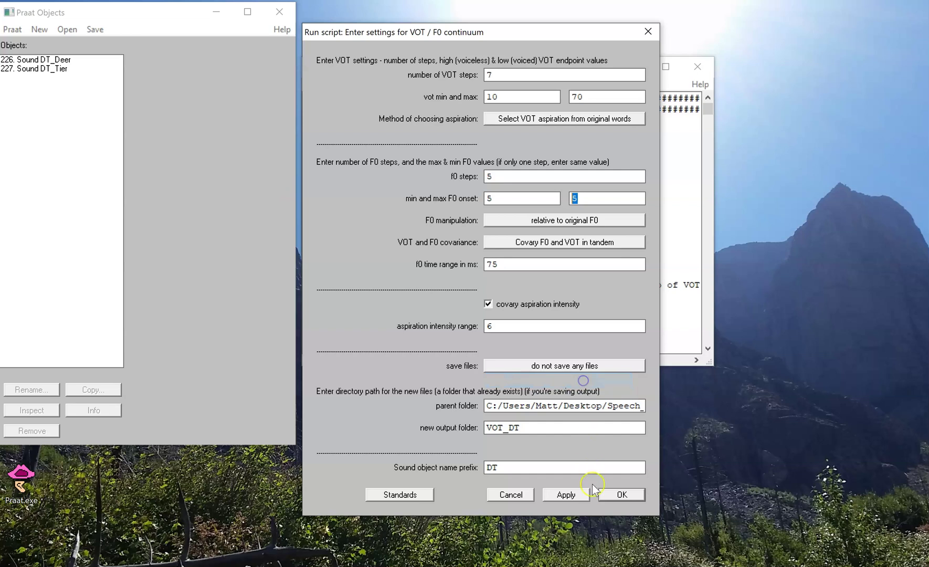
Start the run with DT_Deer as the voiced-onset sound and DT_Tier as the voiceless-onset sound.
left_click(611, 494)
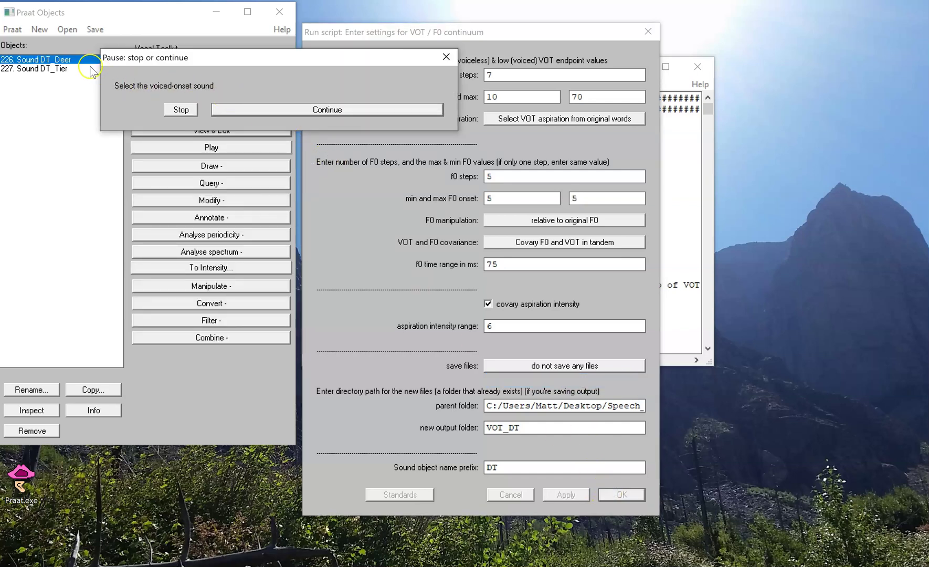
left_click(76, 59)
left_click(275, 112)
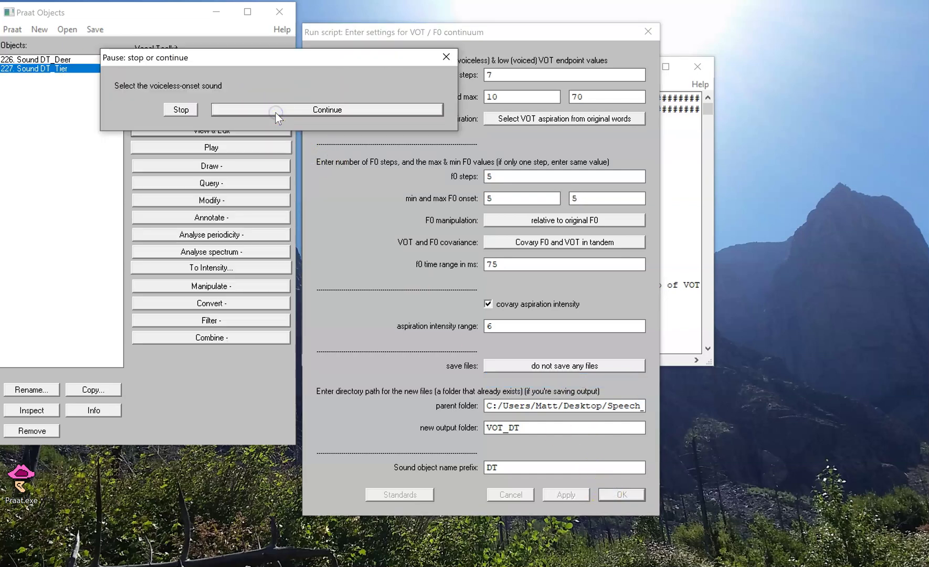
left_click(276, 113)
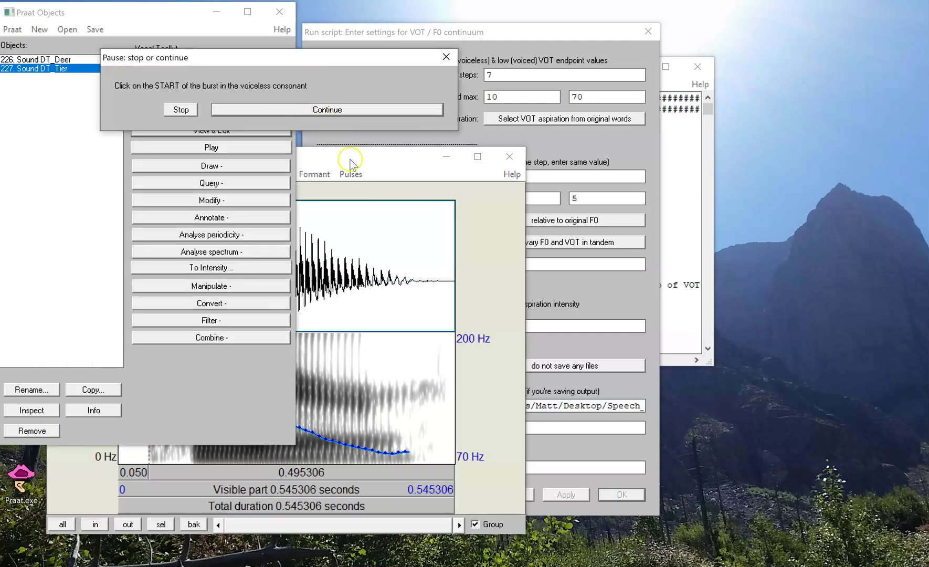
Mark the burst start, aspiration end and vowel onset so the 7-step continuum is built.
left_click(402, 150)
left_click(349, 110)
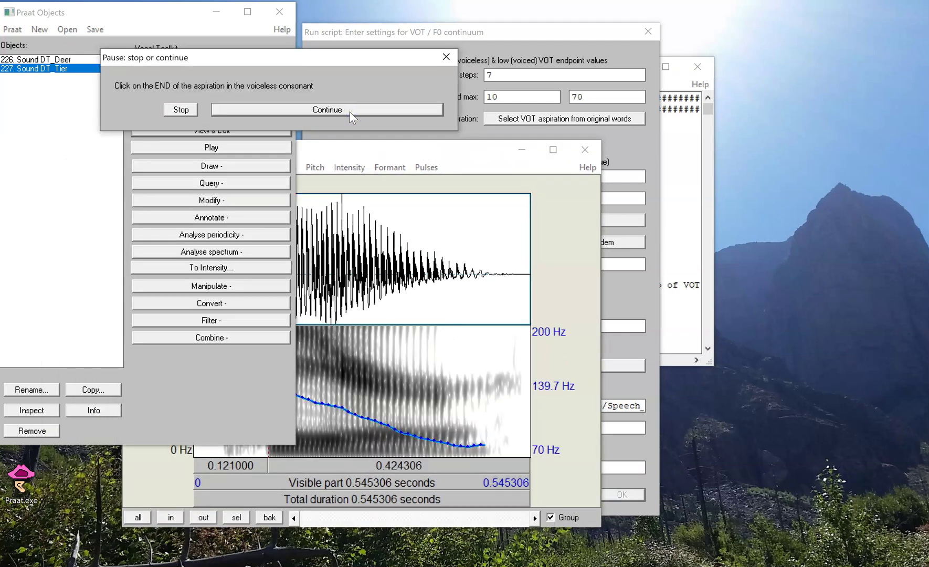
left_click(378, 148)
left_click(366, 119)
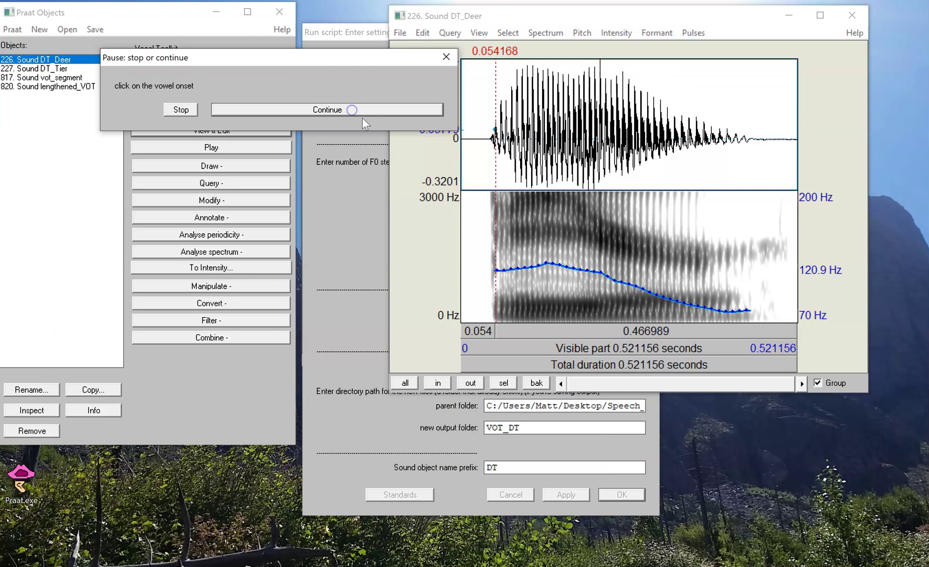
left_click(399, 110)
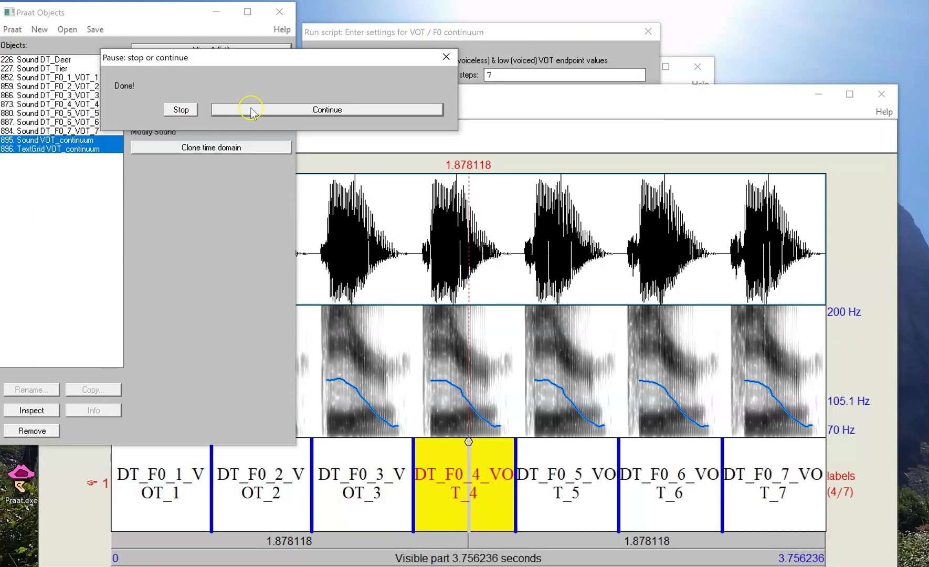
left_click(254, 110)
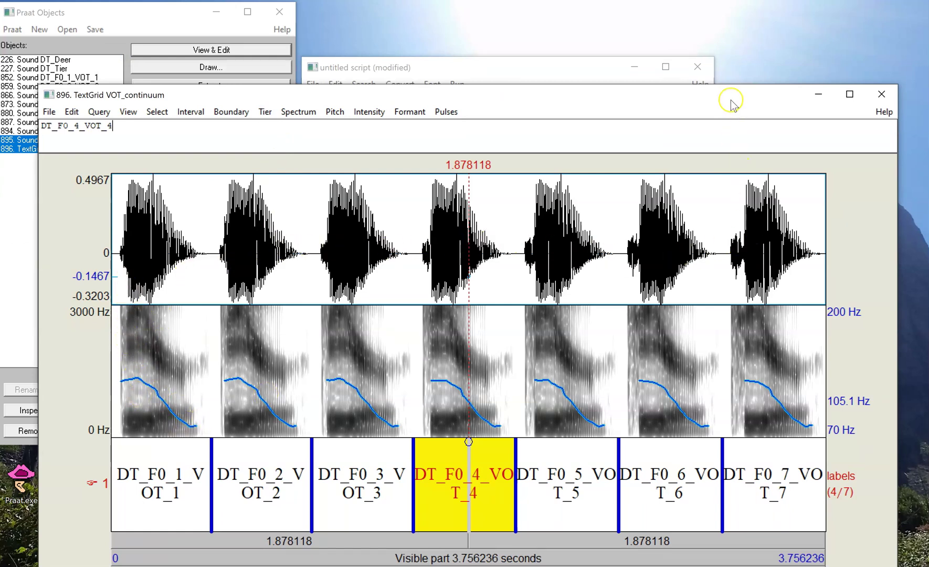
left_click_drag(732, 103, 709, 53)
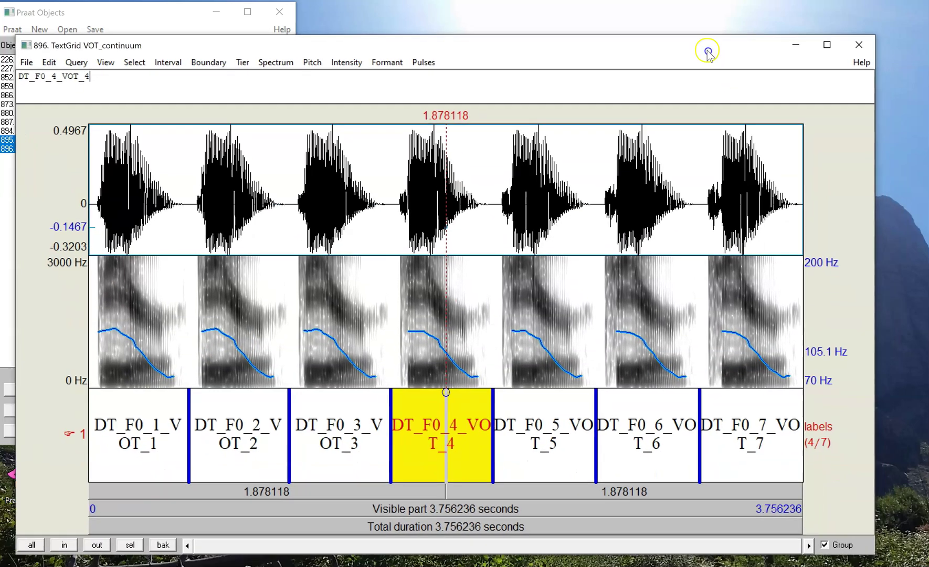
left_click(101, 323)
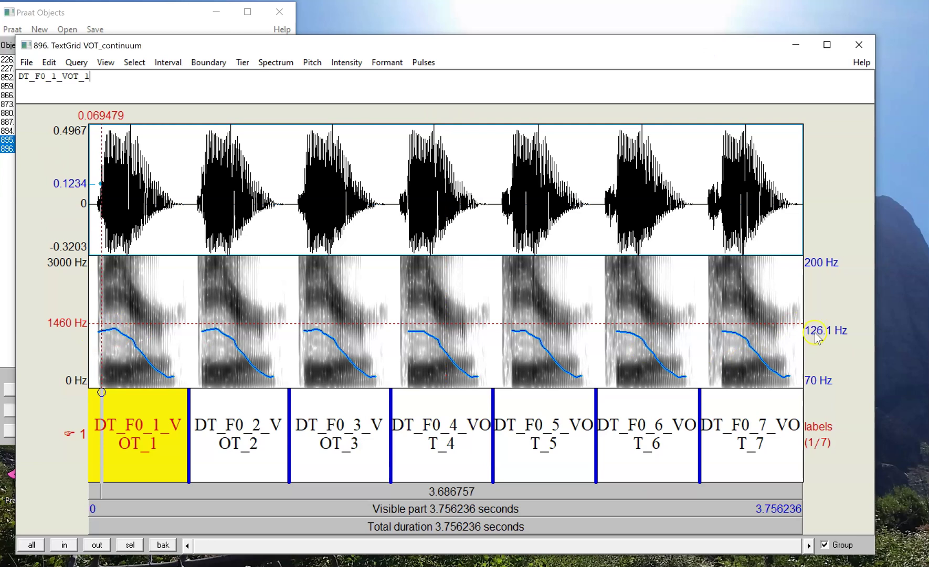
left_click(725, 326)
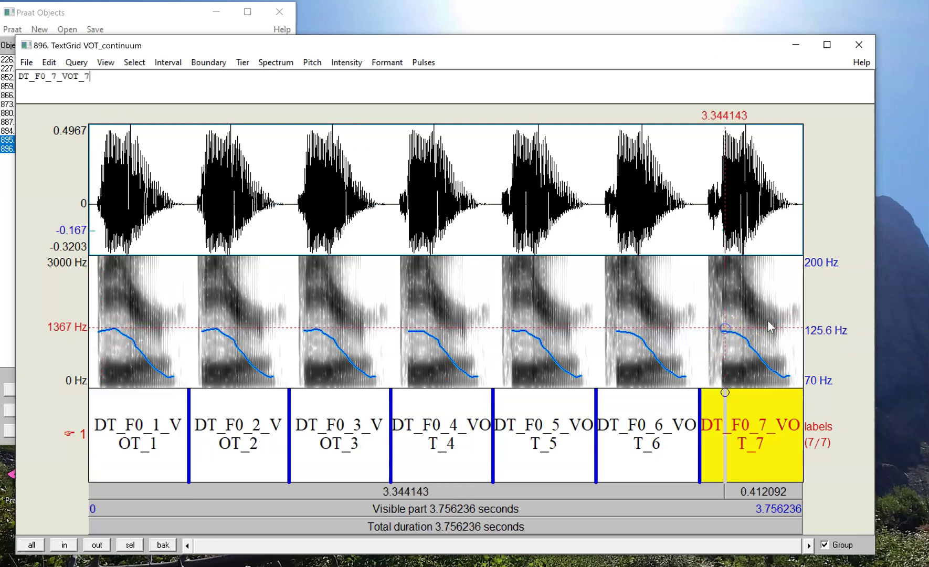
left_click(103, 326)
left_click(824, 334)
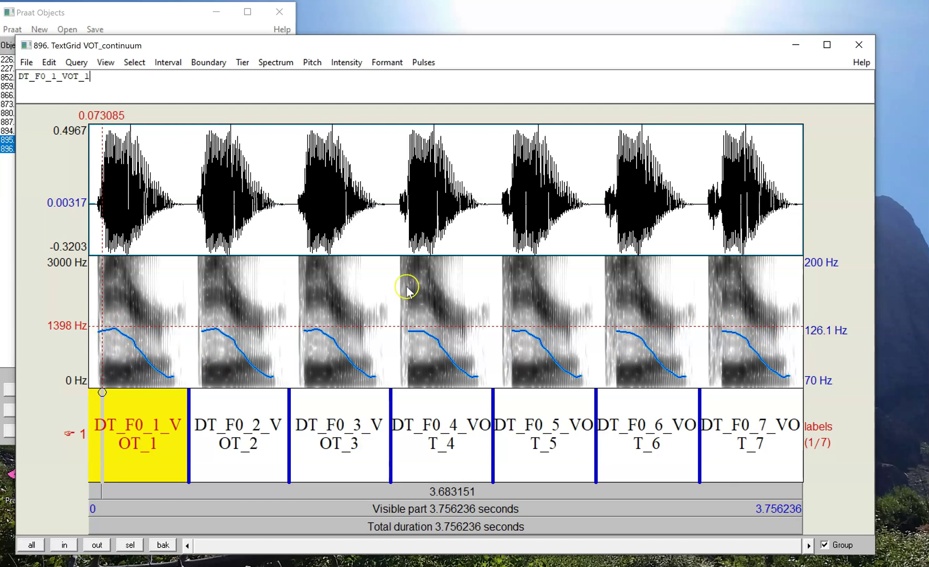
Close the continuum TextGrid view and reopen the continuum settings form.
key("ctrl+w")
key("ctrl+r")
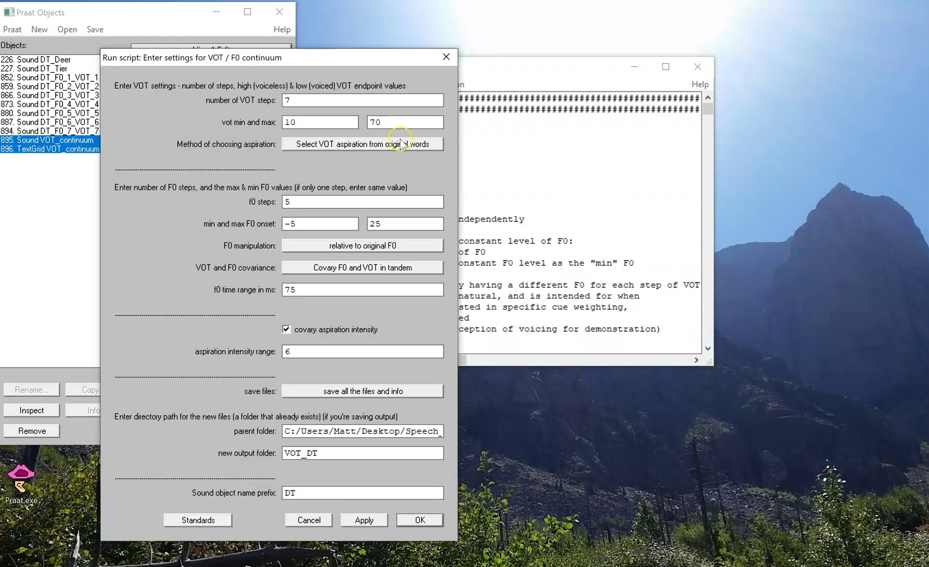
left_click_drag(343, 64, 544, 35)
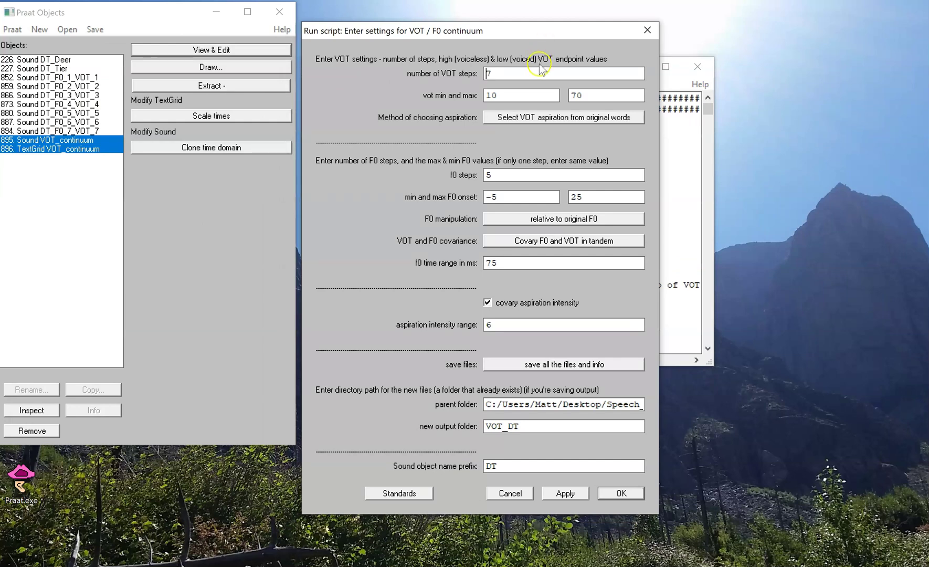
Highlight the 75 ms f0 time range value, then select Sound DT_Deer.
left_click_drag(514, 265, 476, 268)
left_click(500, 263)
left_click(79, 60)
Open DT_Deer and select roughly the first 80 ms of voicing from its onset.
left_click(237, 131)
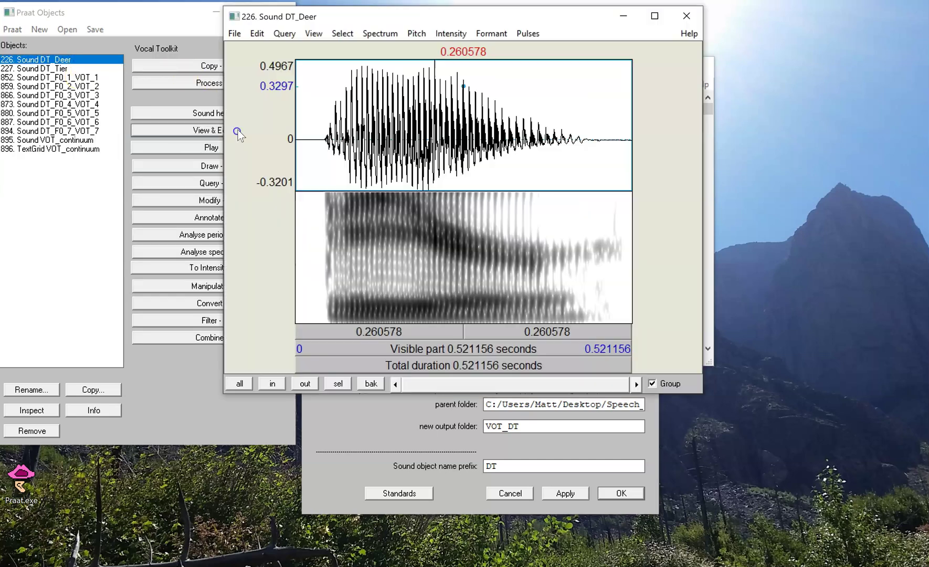
left_click_drag(380, 16, 205, 78)
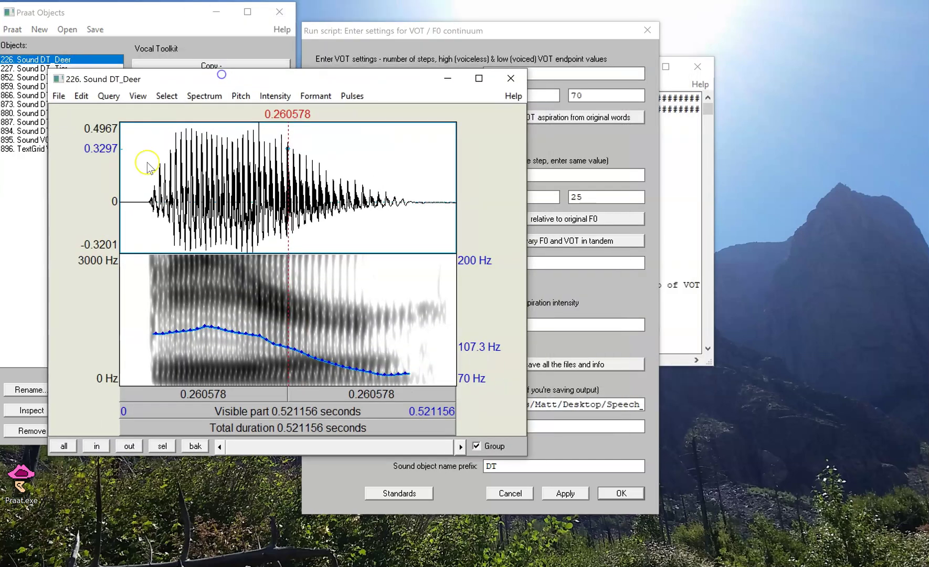
left_click(154, 197)
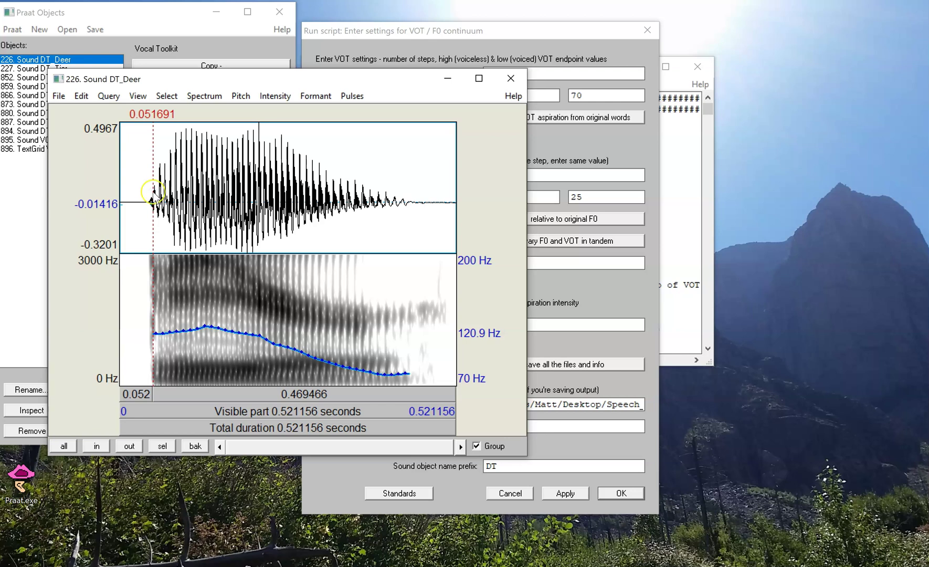
mouse_move(154, 207)
left_mouse_down()
mouse_move(223, 223)
mouse_move(179, 198)
mouse_move(153, 196)
left_mouse_up()
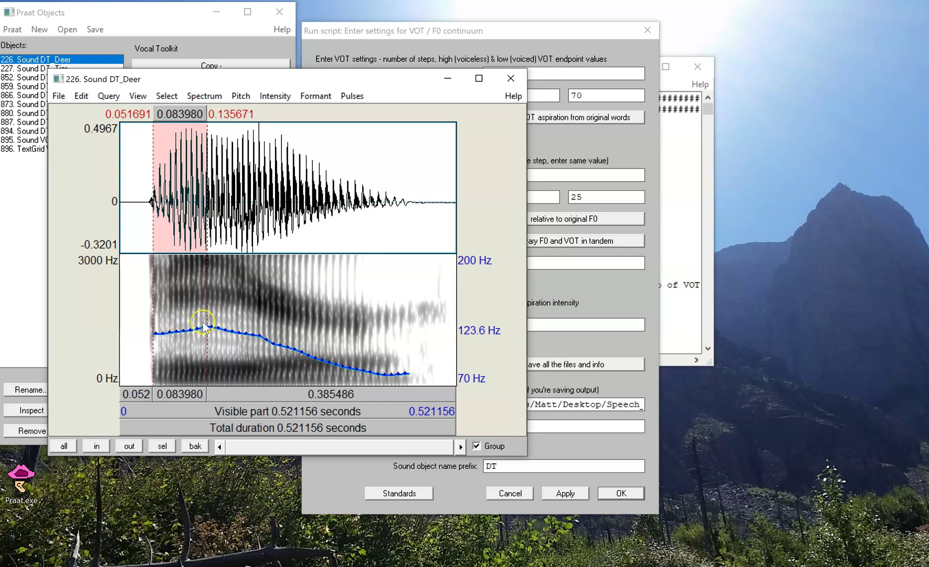
left_click_drag(204, 324, 154, 322)
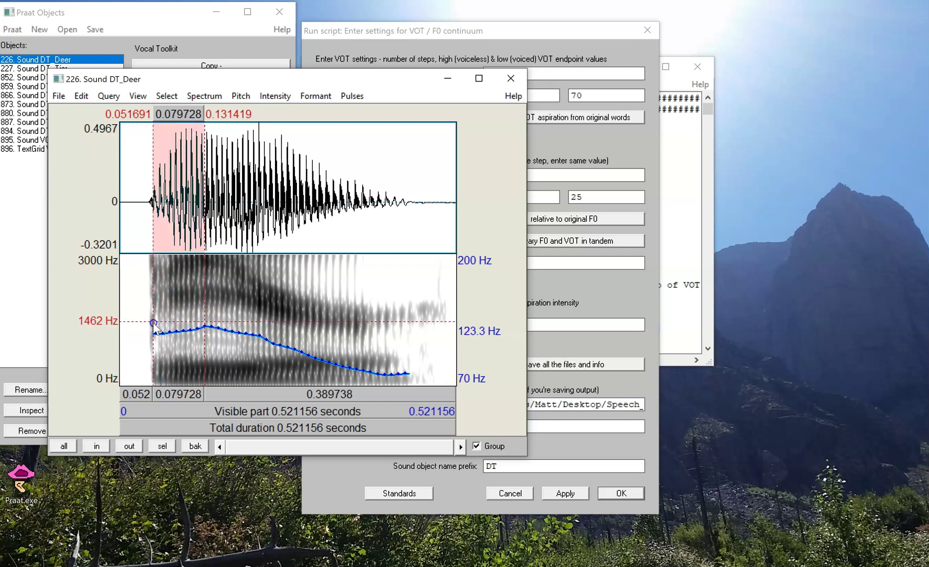
left_click(205, 326)
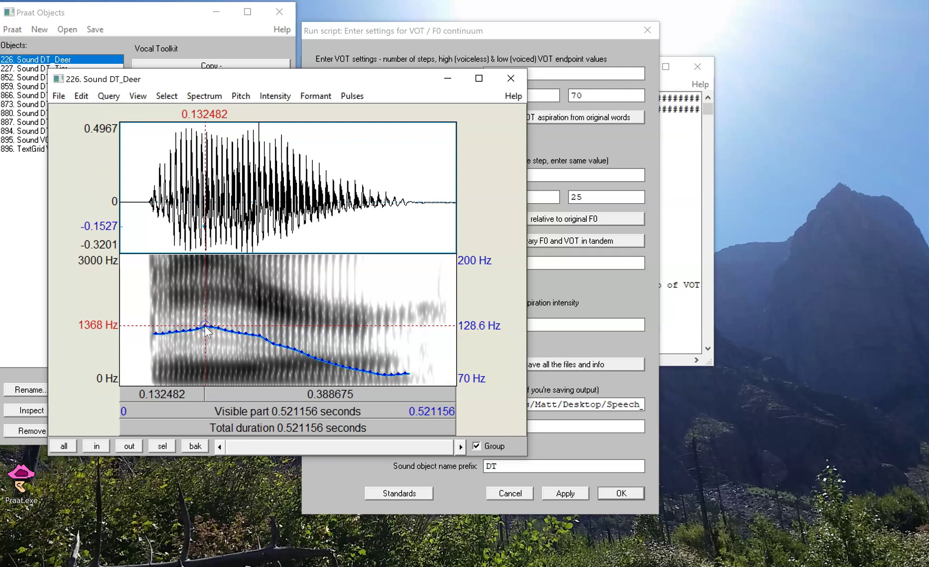
Bring the settings form forward and highlight its 75 ms f0 time range.
left_click(585, 265)
double_click(505, 265)
left_click(507, 265)
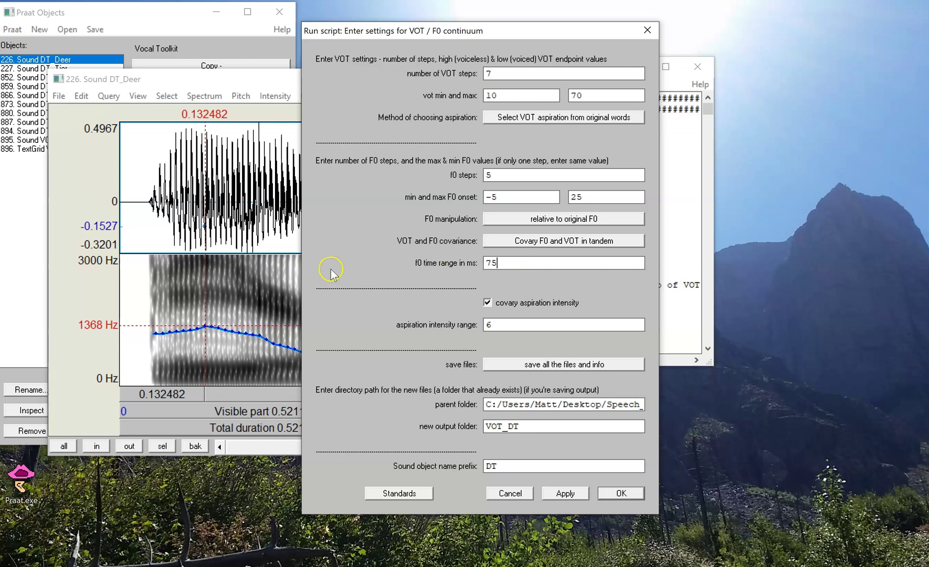
Dismiss the continuum settings form without running the script.
key("Return")
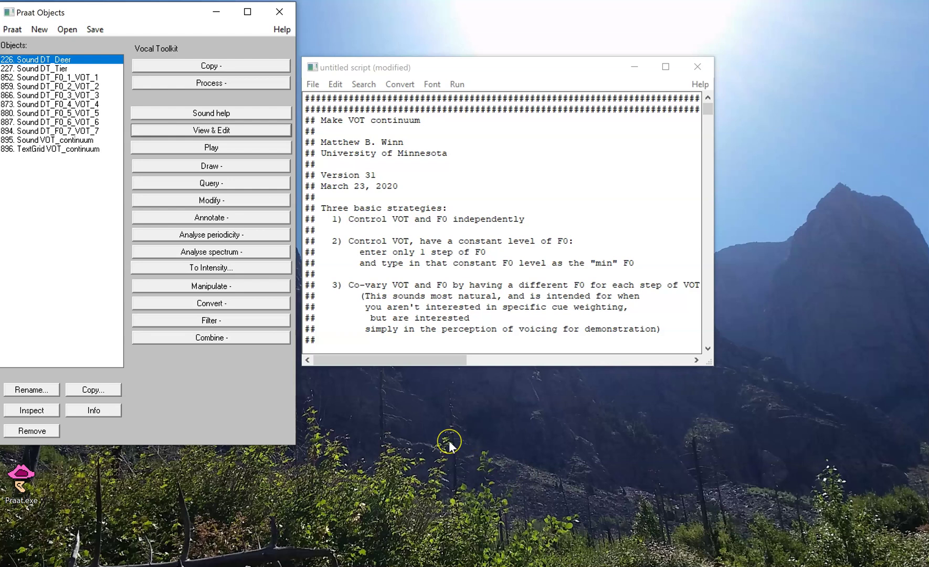